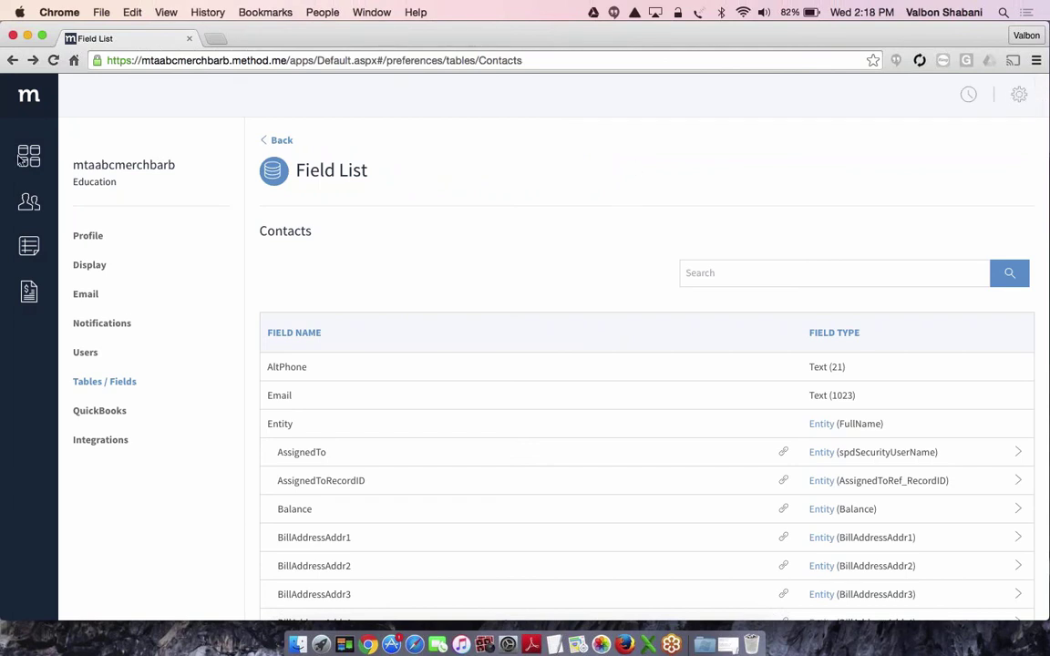
Return to the dashboard and open the Tables / Fields list in the account preferences.
left_click(68, 164)
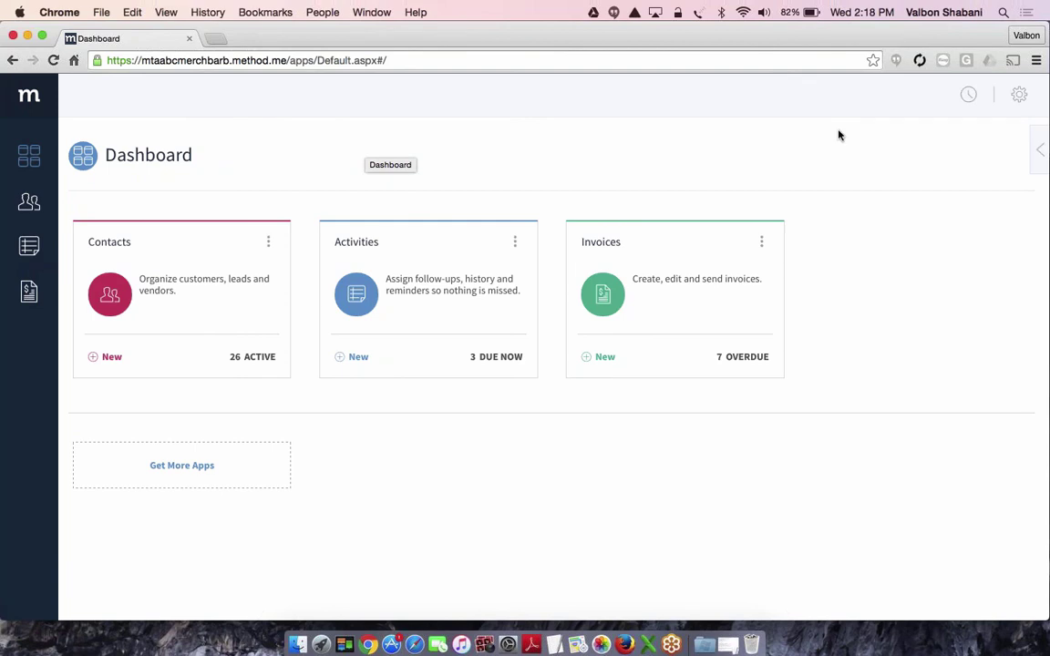
left_click(1018, 96)
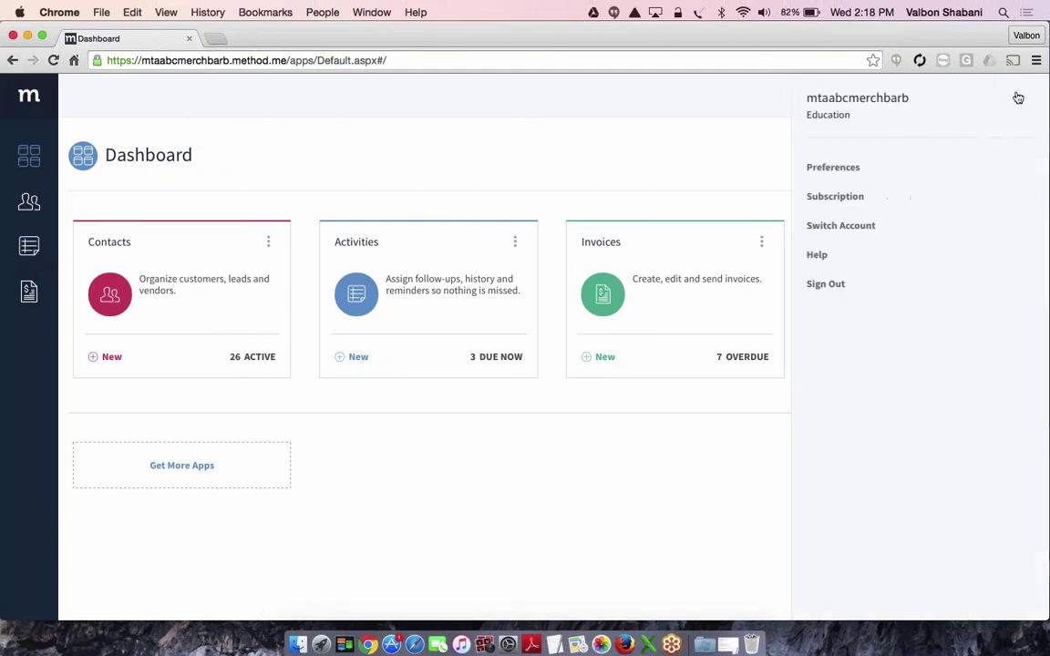
left_click(837, 169)
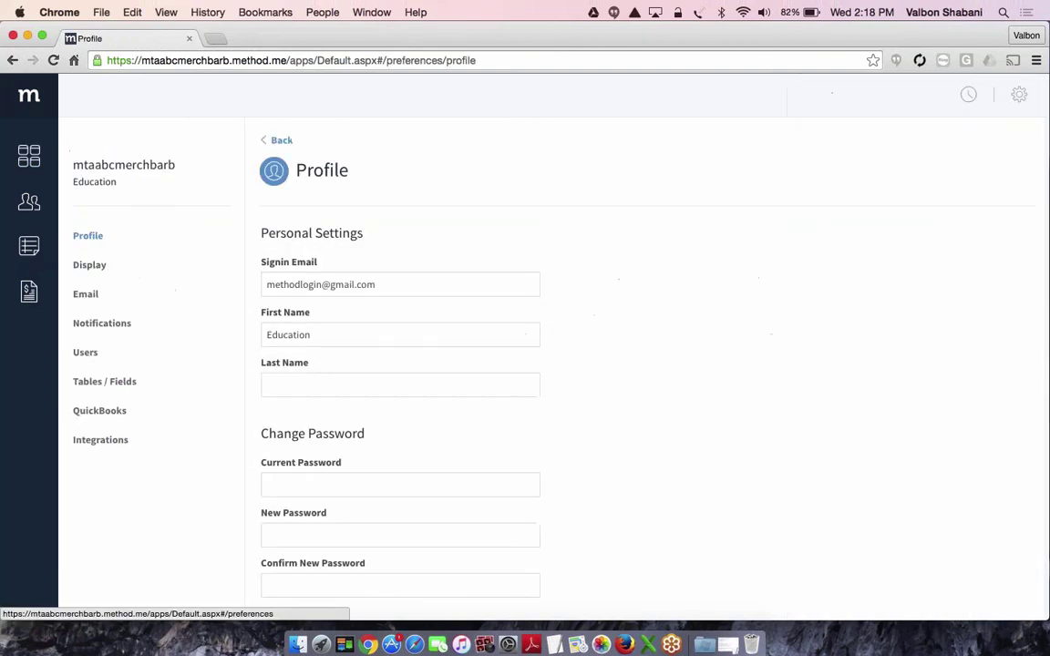
left_click(100, 383)
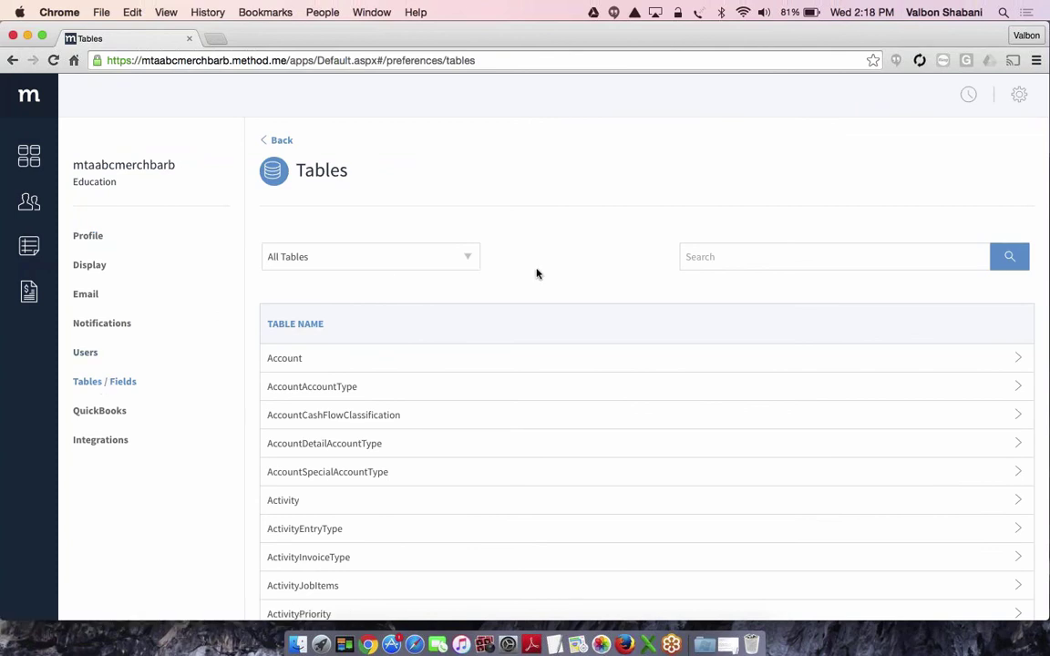
Create a new table named Rewards and save it.
scroll(560, 273, "down", 5)
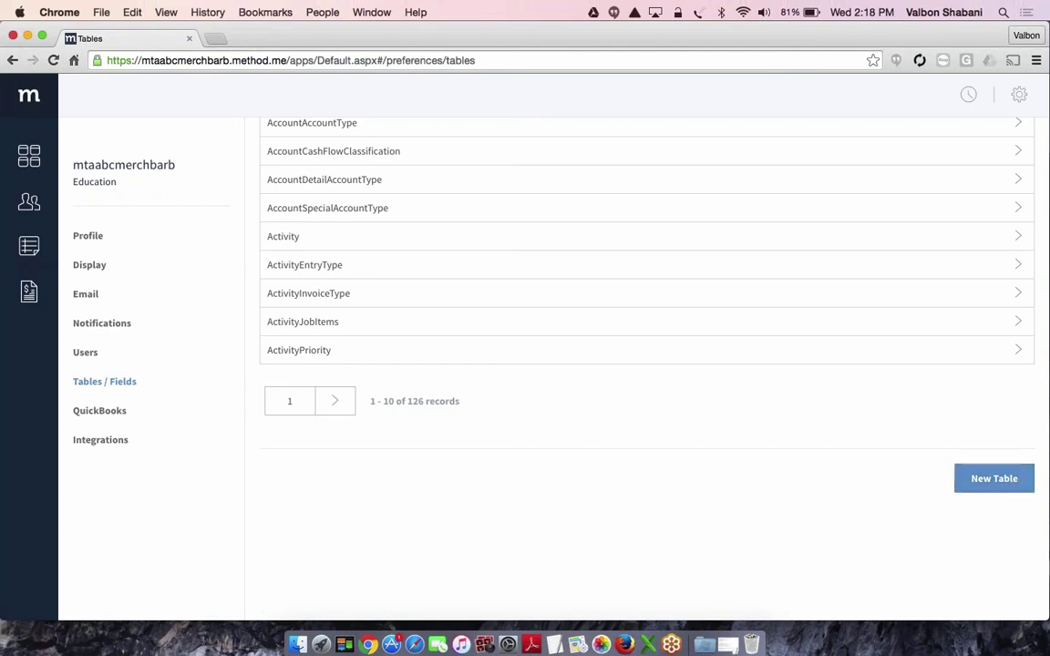
left_click(993, 478)
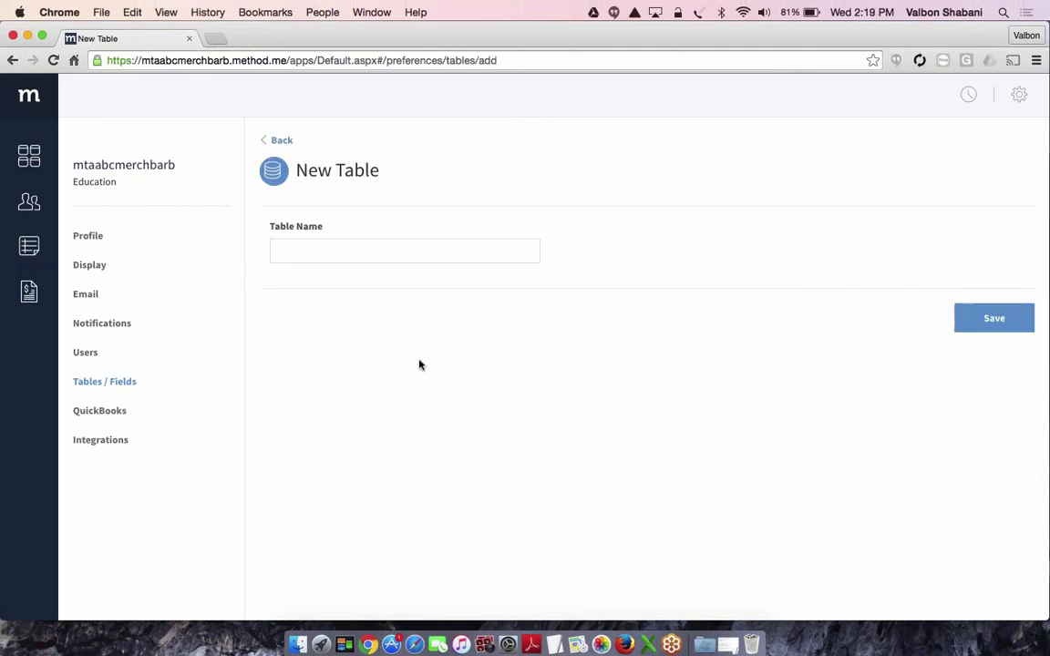
left_click(382, 249)
type("Rewards")
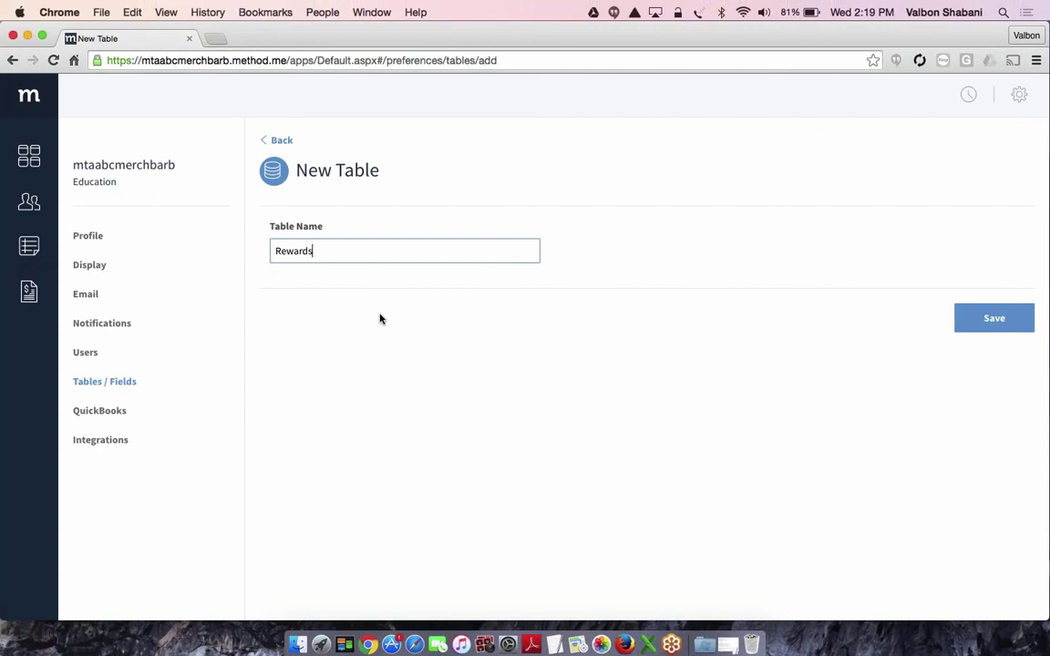
left_click(995, 318)
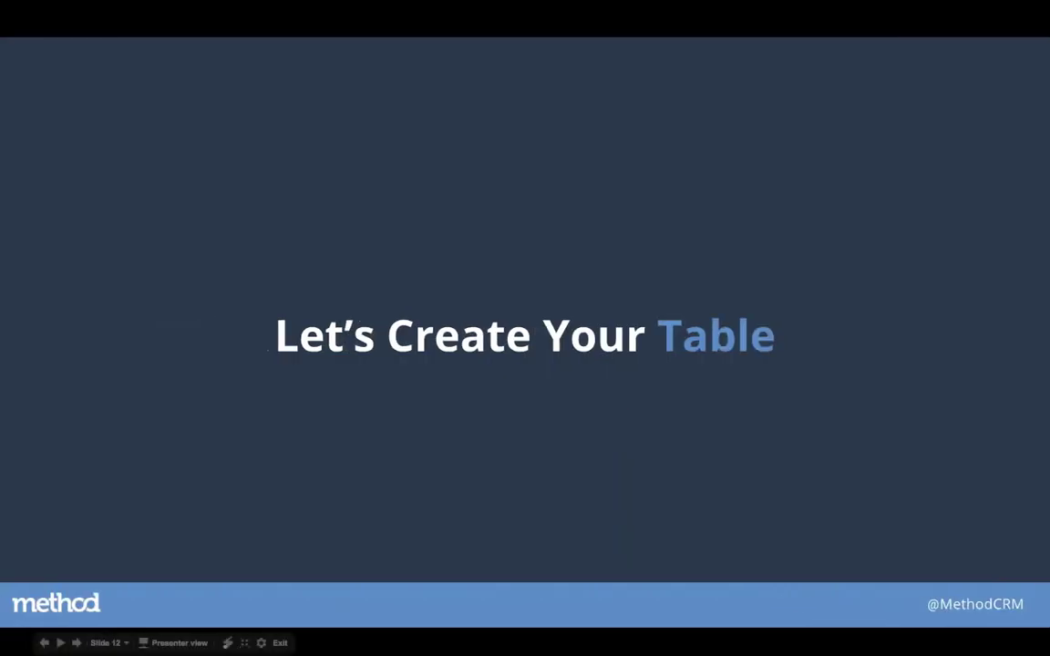
key("Right")
key("Right")
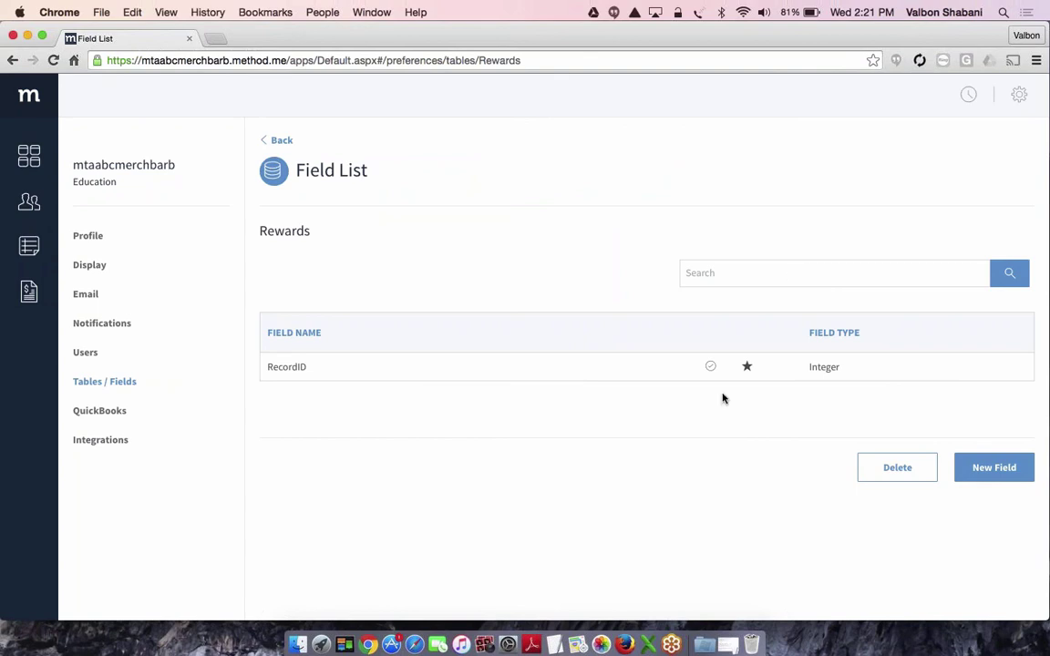
Start a new field named Contact in the Rewards table and set its field type to Dropdown.
left_click(996, 471)
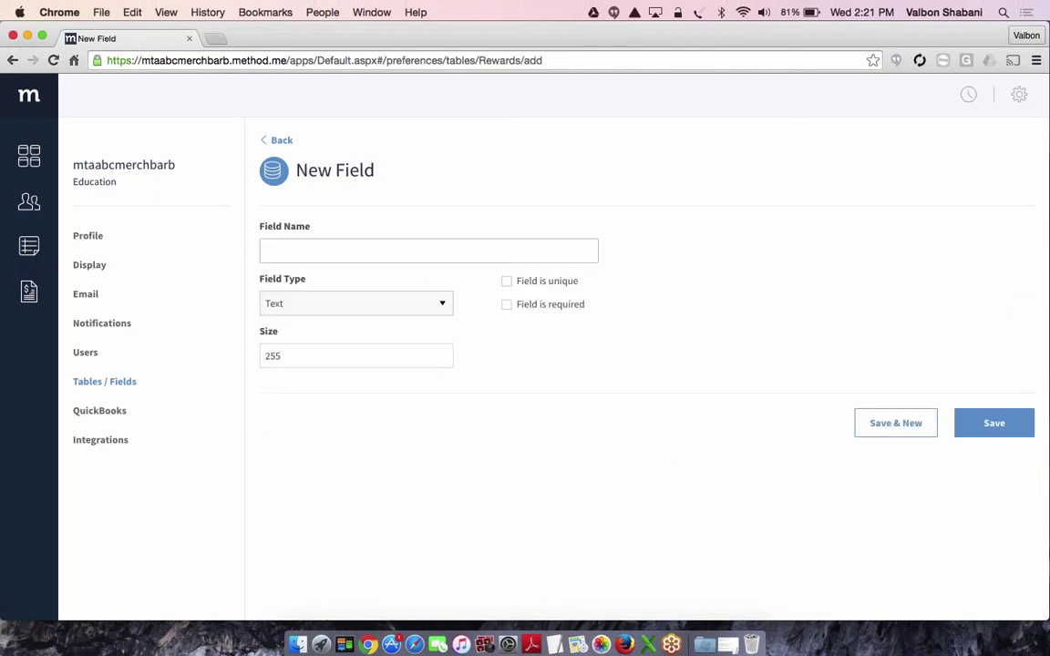
left_click(403, 248)
type("Contact")
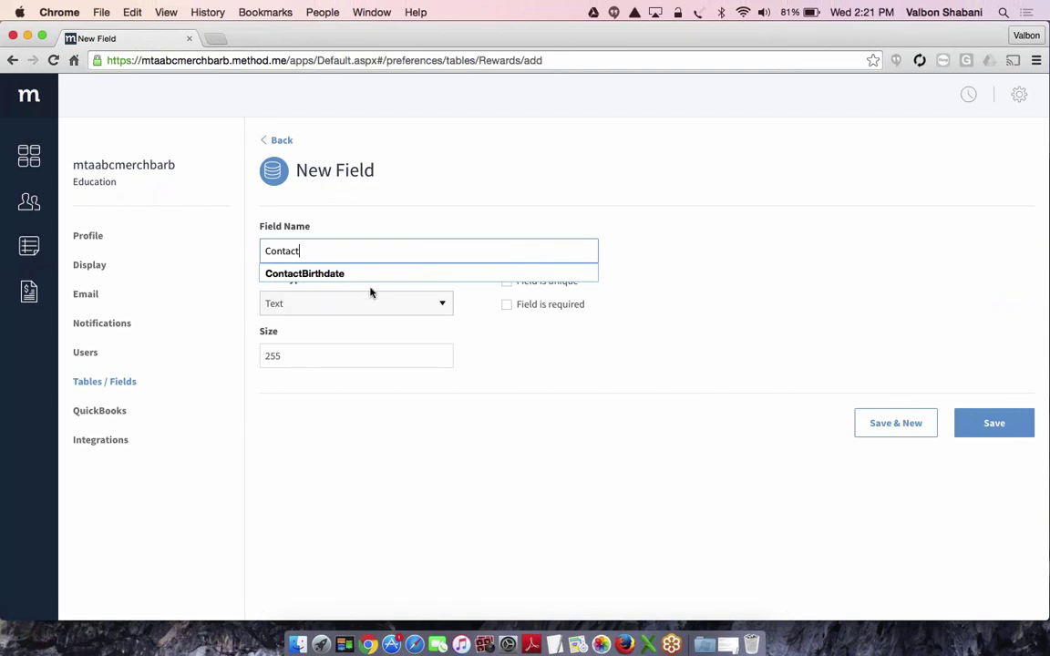
left_click(475, 325)
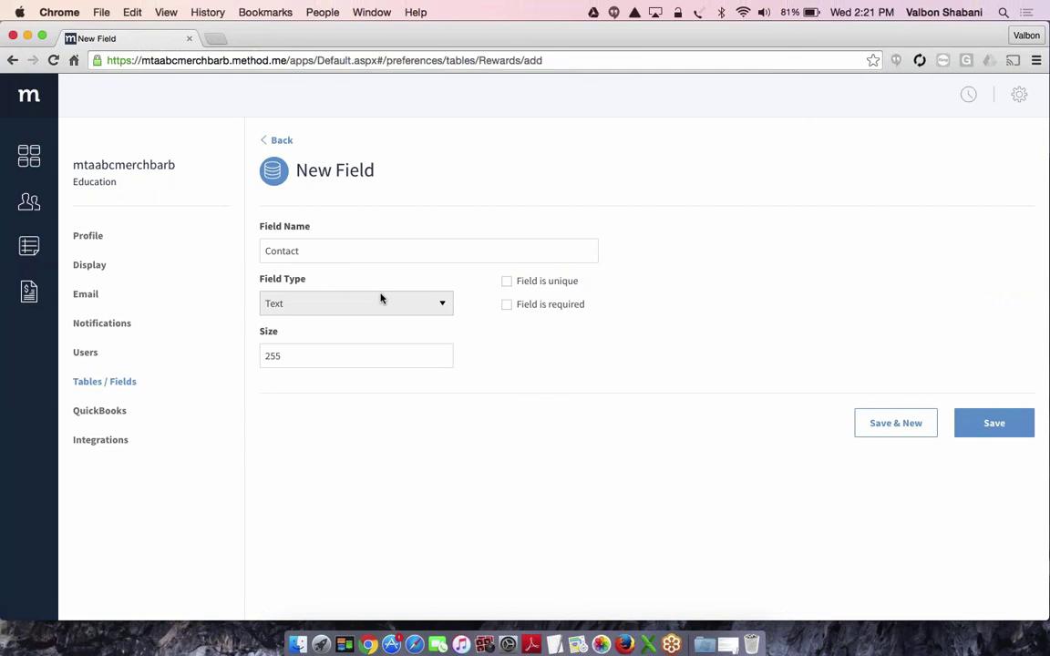
left_click(381, 301)
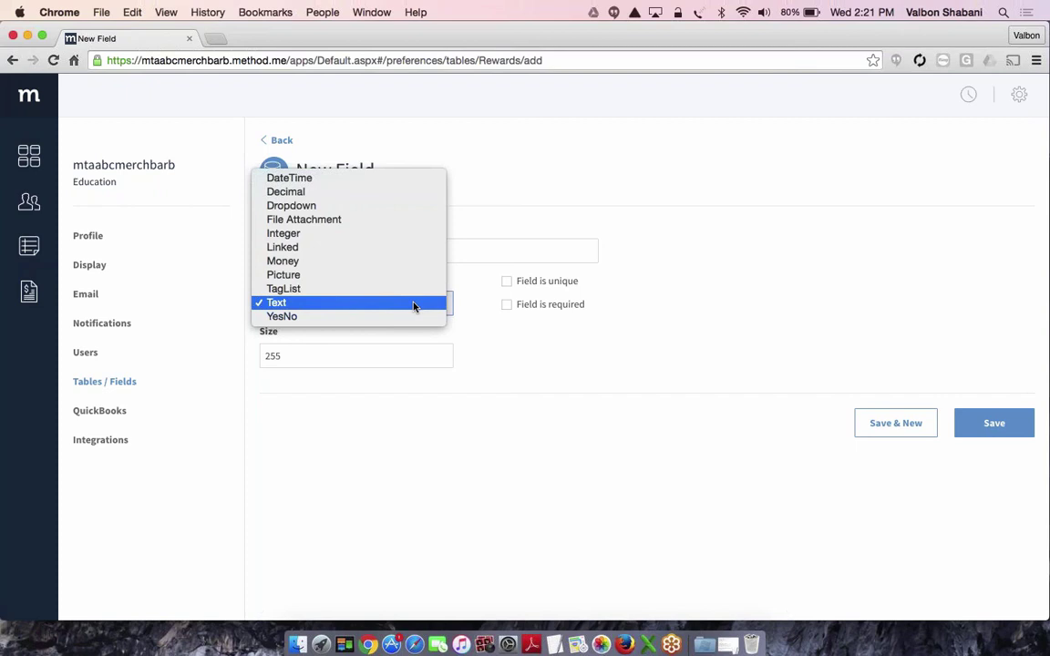
left_click(668, 382)
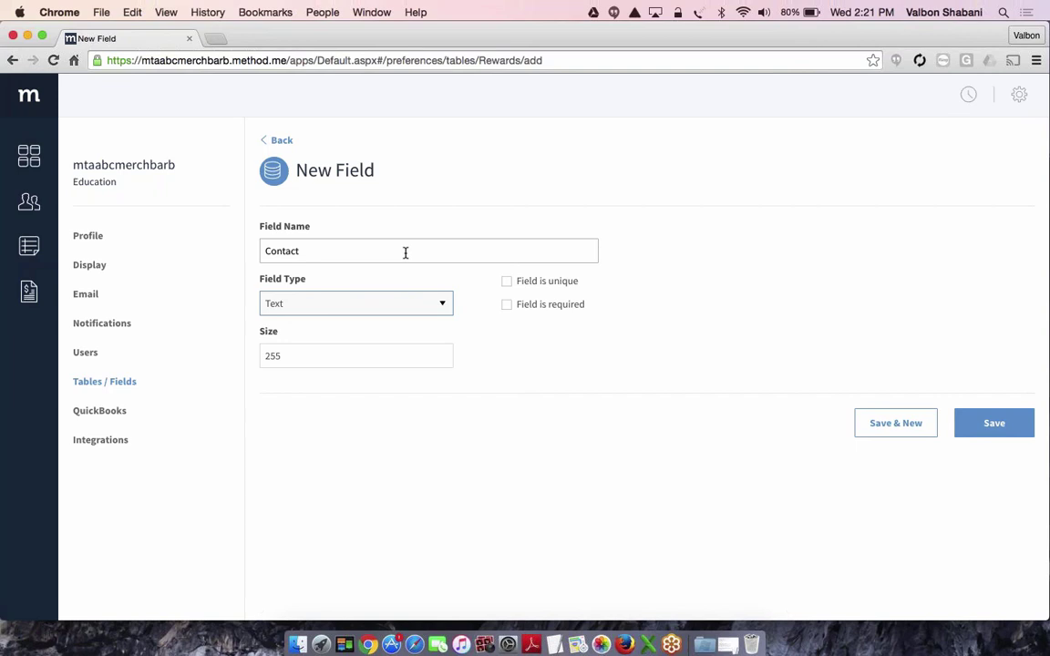
left_click(448, 306)
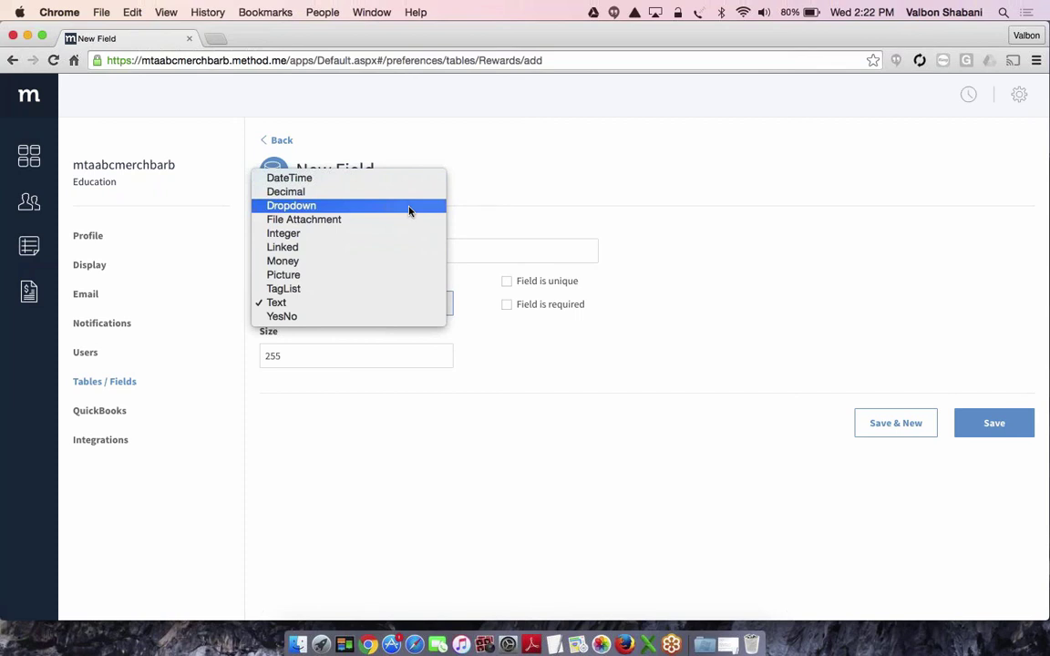
left_click(321, 208)
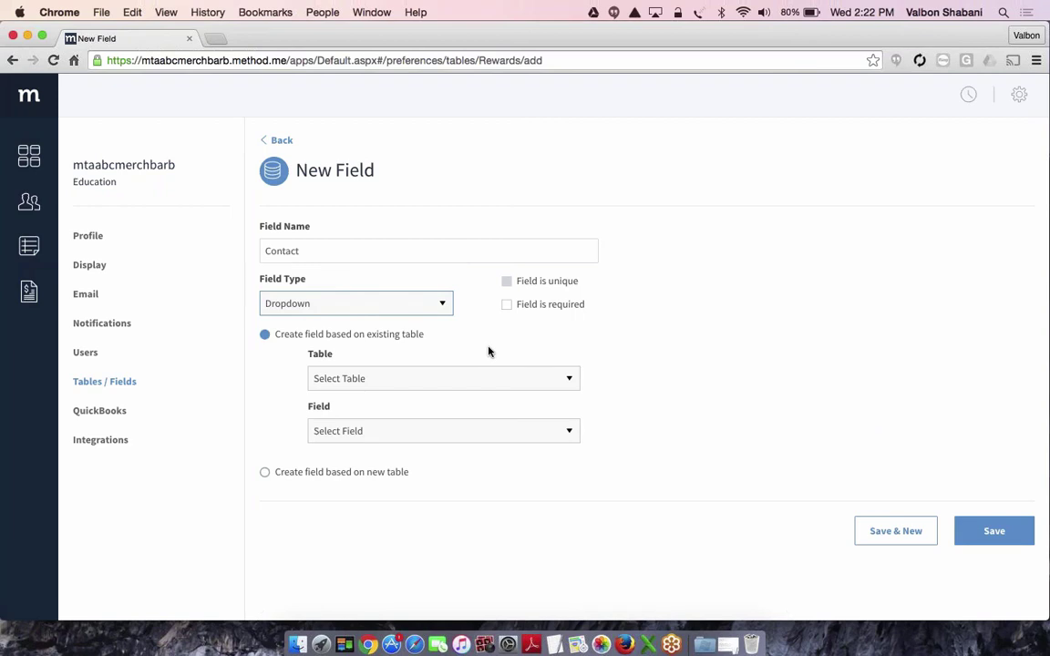
Base the Contact dropdown field on the existing Contacts table.
left_click(552, 377)
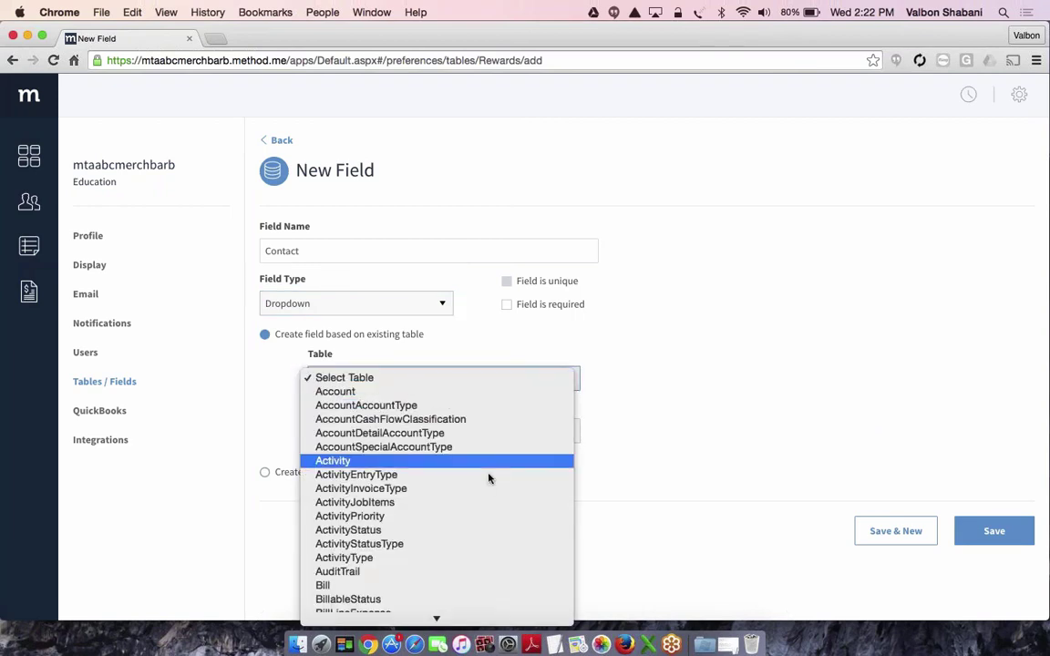
scroll(487, 478, "down", 5)
scroll(487, 481, "down", 1)
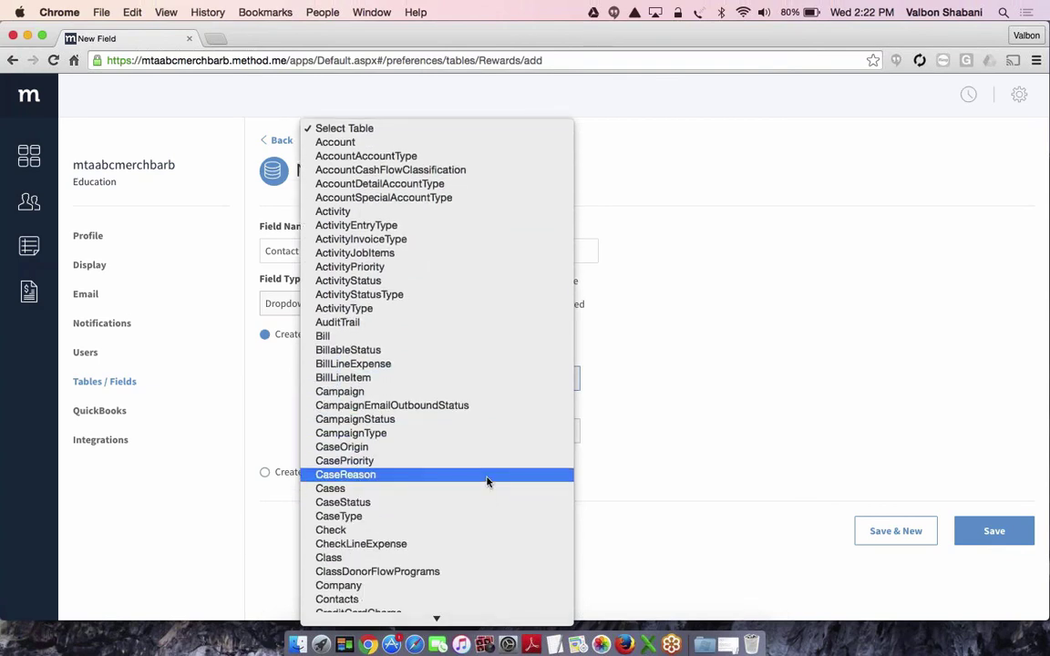
scroll(487, 481, "down", 7)
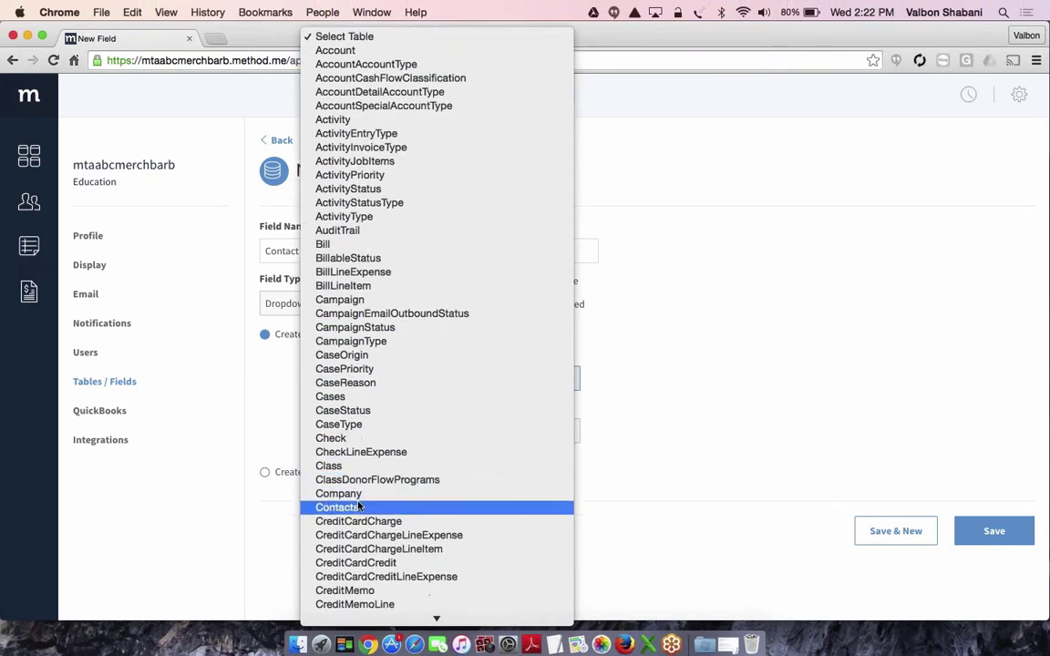
left_click(359, 507)
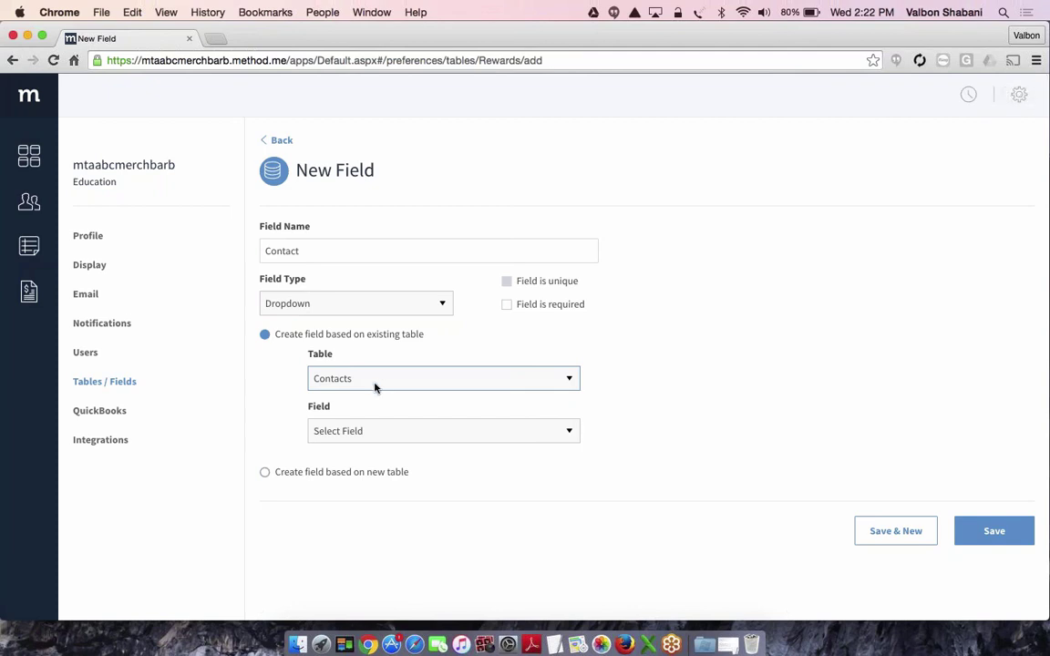
Choose Name as the source field for the Contact dropdown, then save it and begin another new field.
left_click(381, 430)
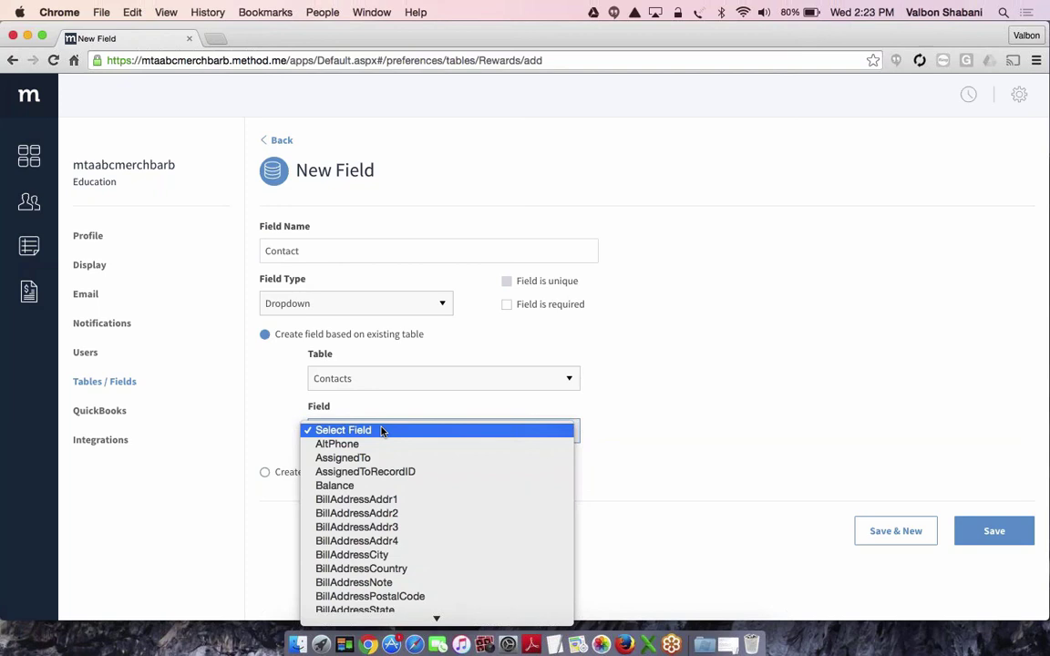
scroll(453, 456, "down", 6)
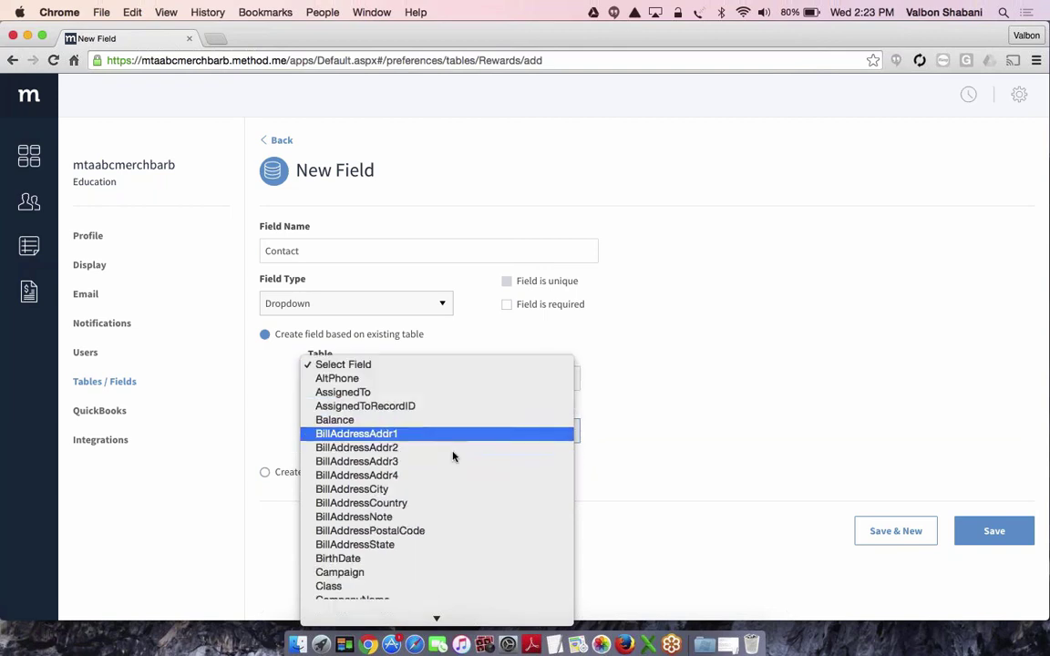
scroll(453, 456, "down", 1)
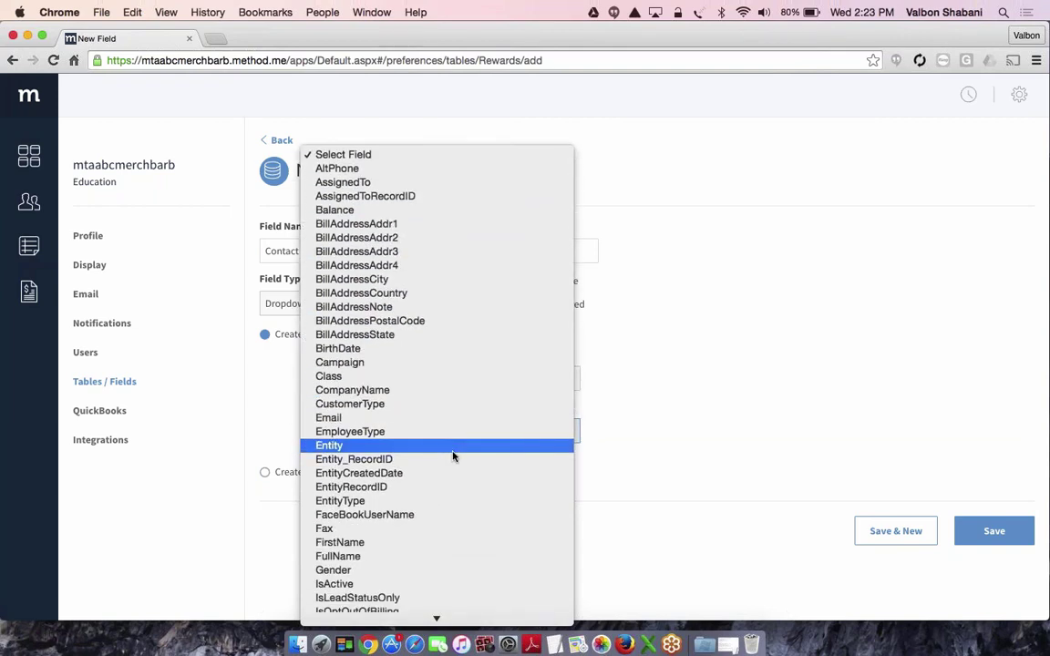
key("n")
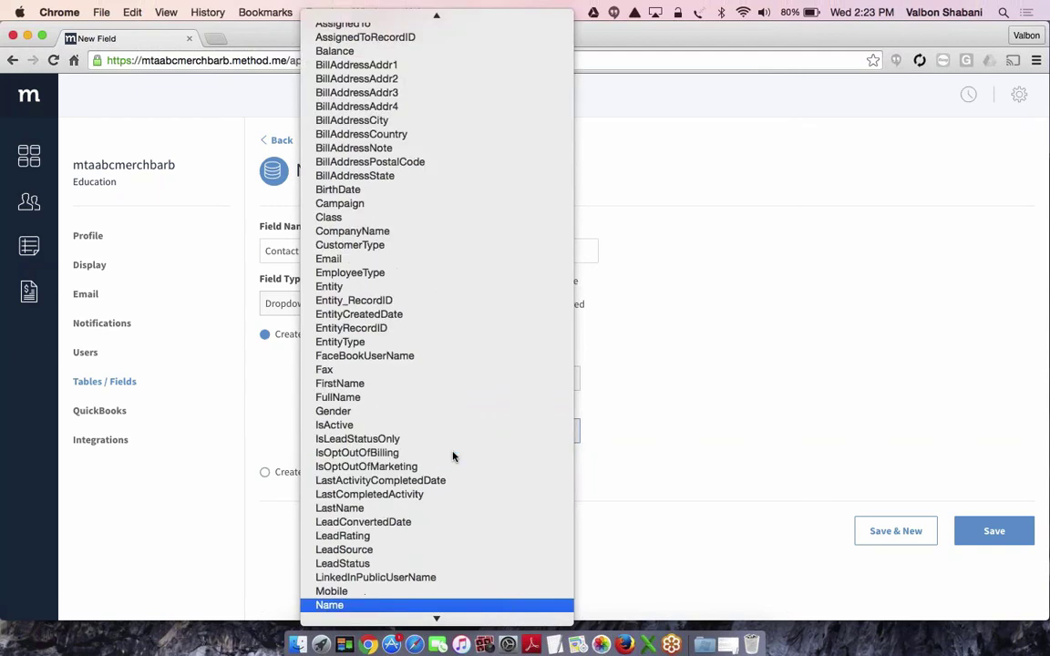
left_click(417, 605)
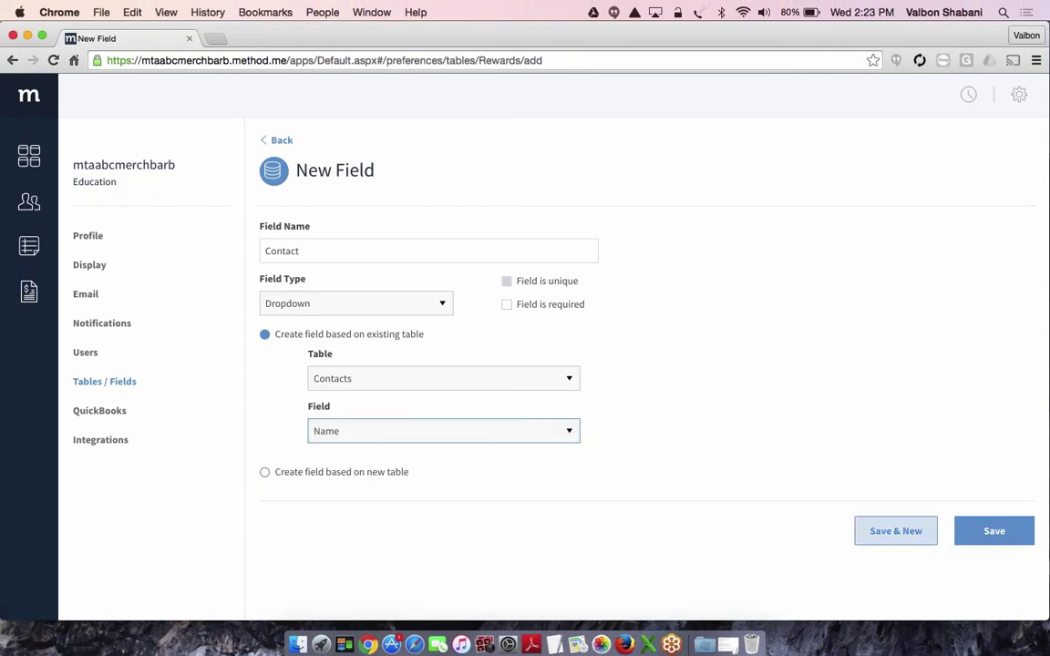
left_click(905, 533)
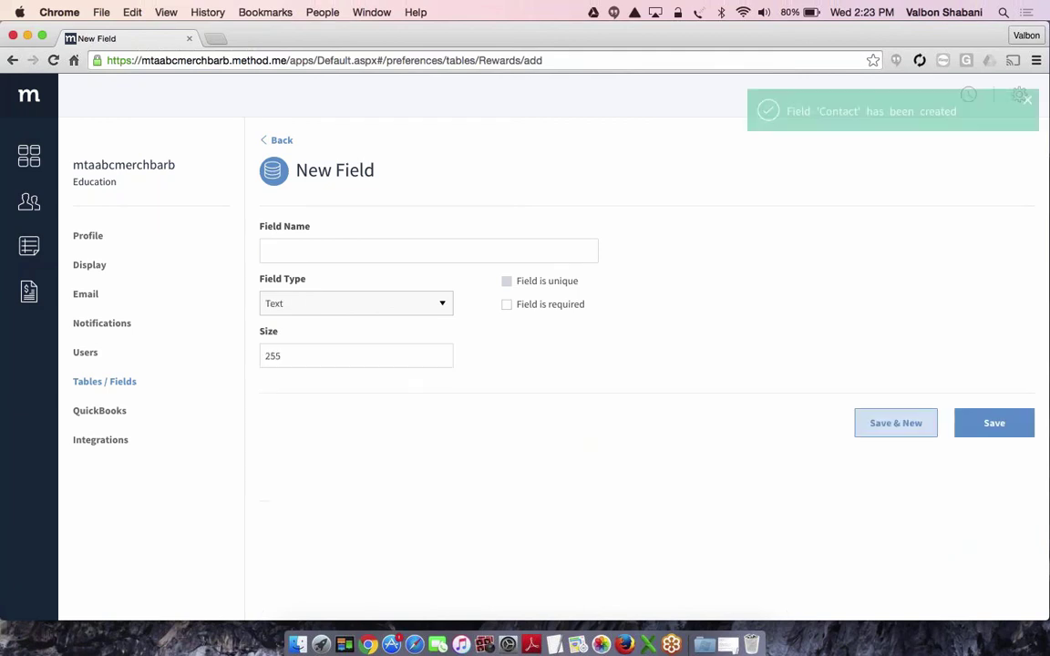
Add a field named RewardsDate with type DateTime, saving it and continuing to another new field.
left_click(454, 252)
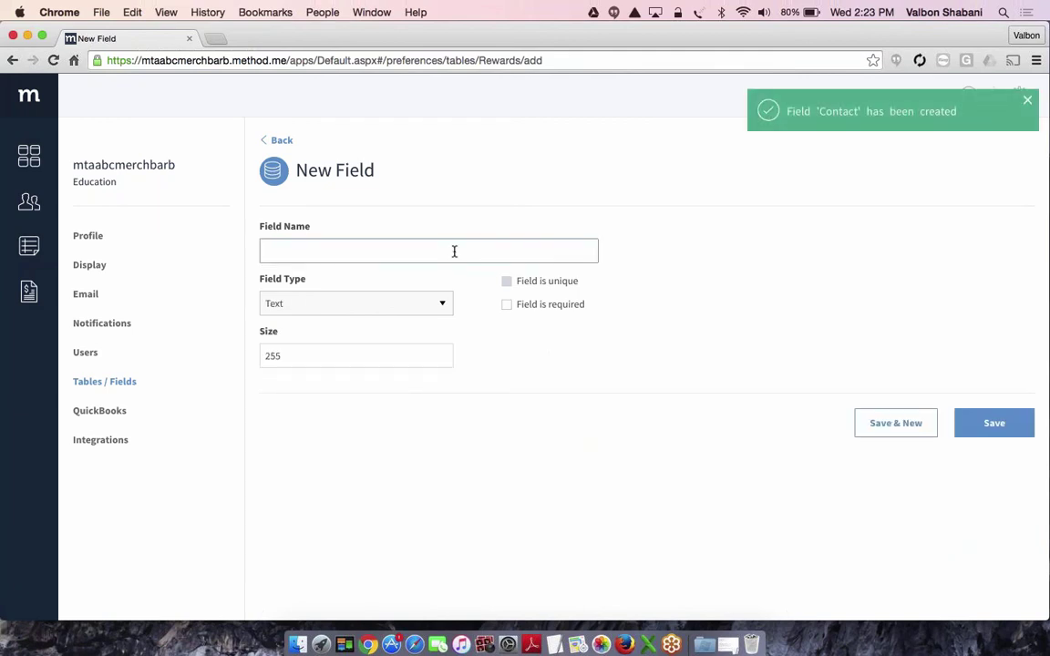
type("RewardsDate")
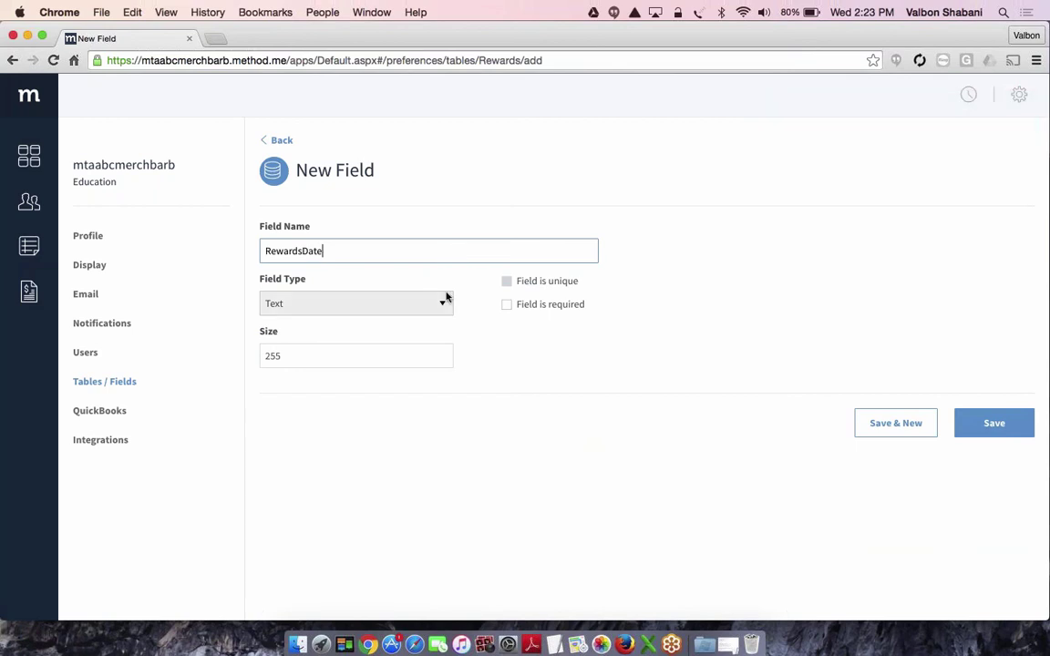
left_click(446, 301)
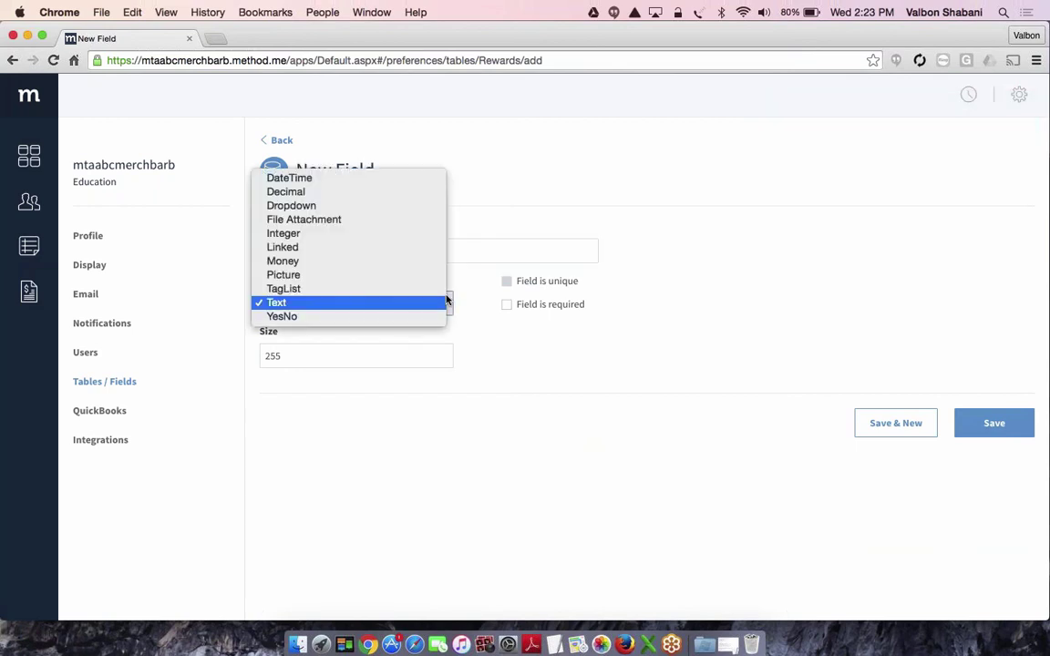
left_click(412, 179)
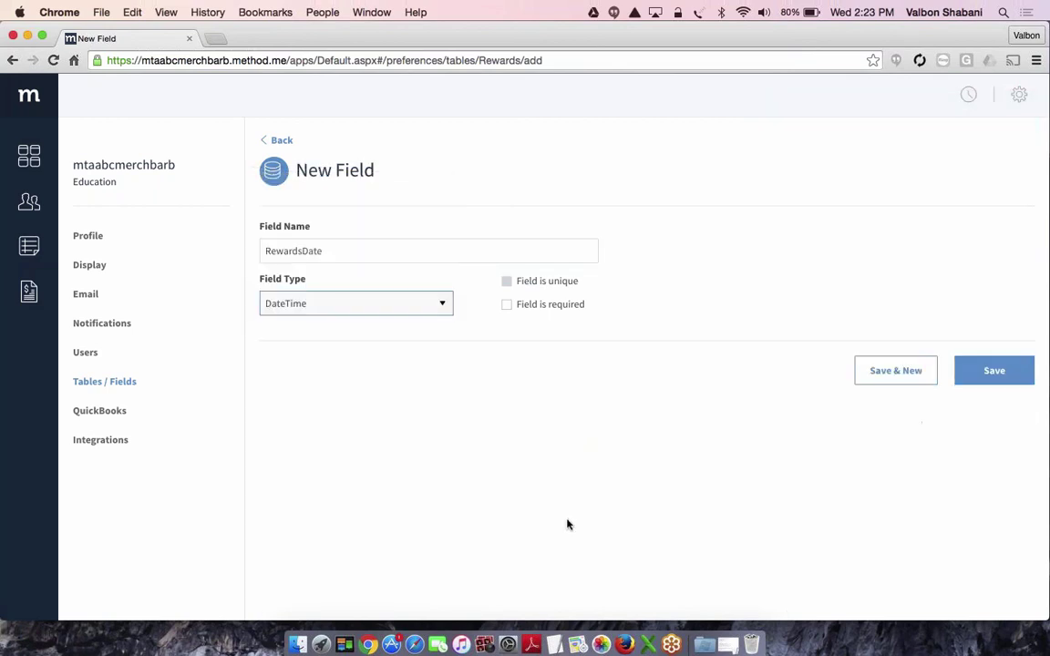
left_click(903, 371)
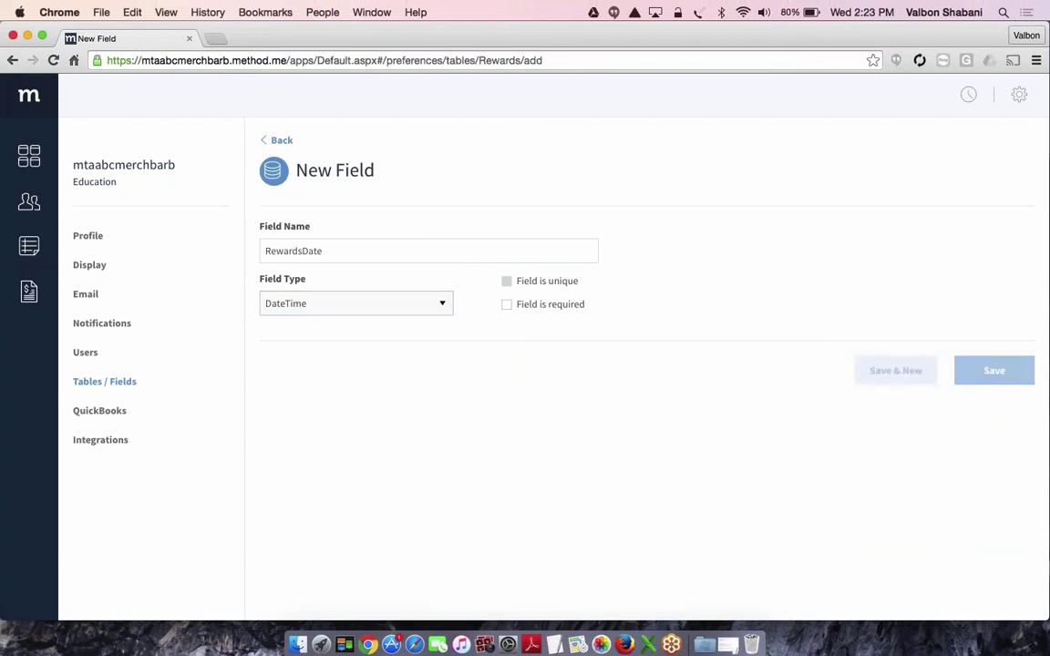
Add a field named Points with type Integer, saving it and continuing to another new field.
left_click(364, 251)
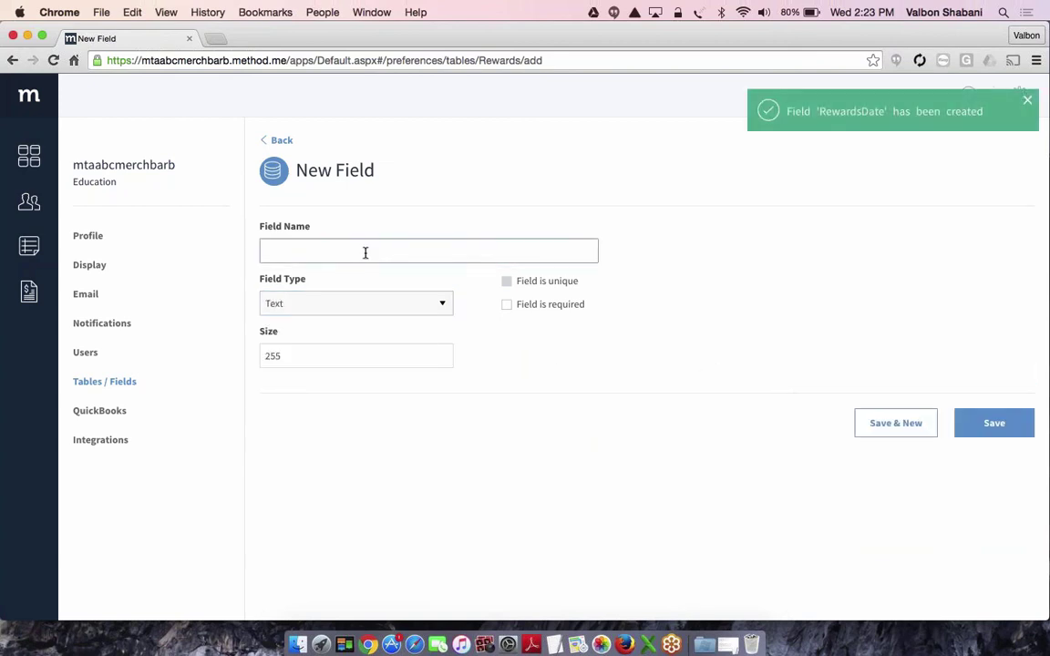
type("Points")
left_click(386, 302)
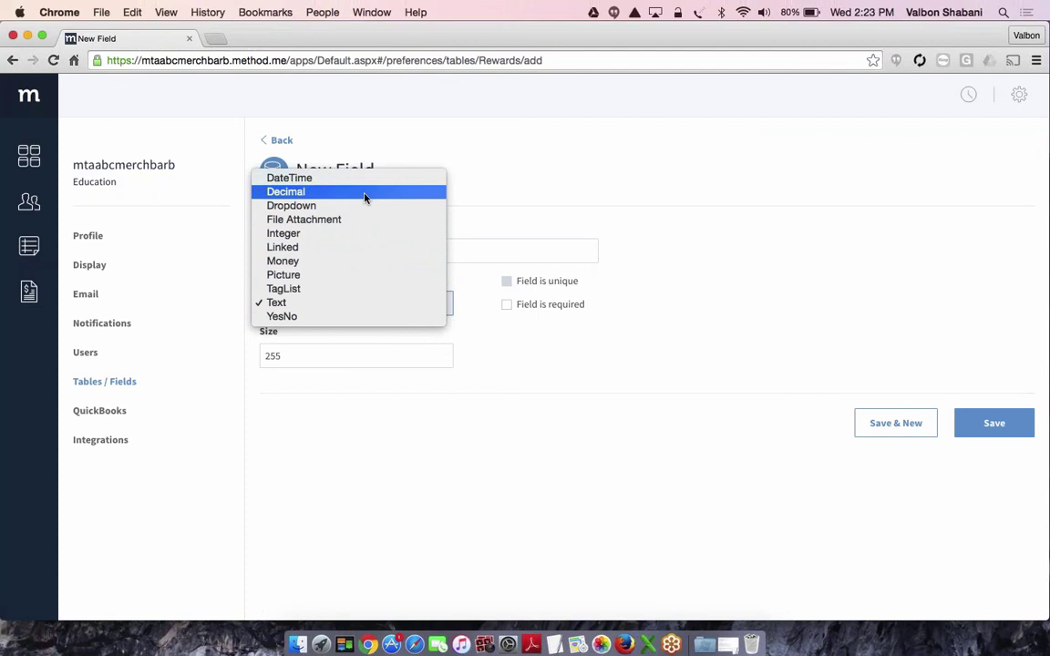
left_click(351, 239)
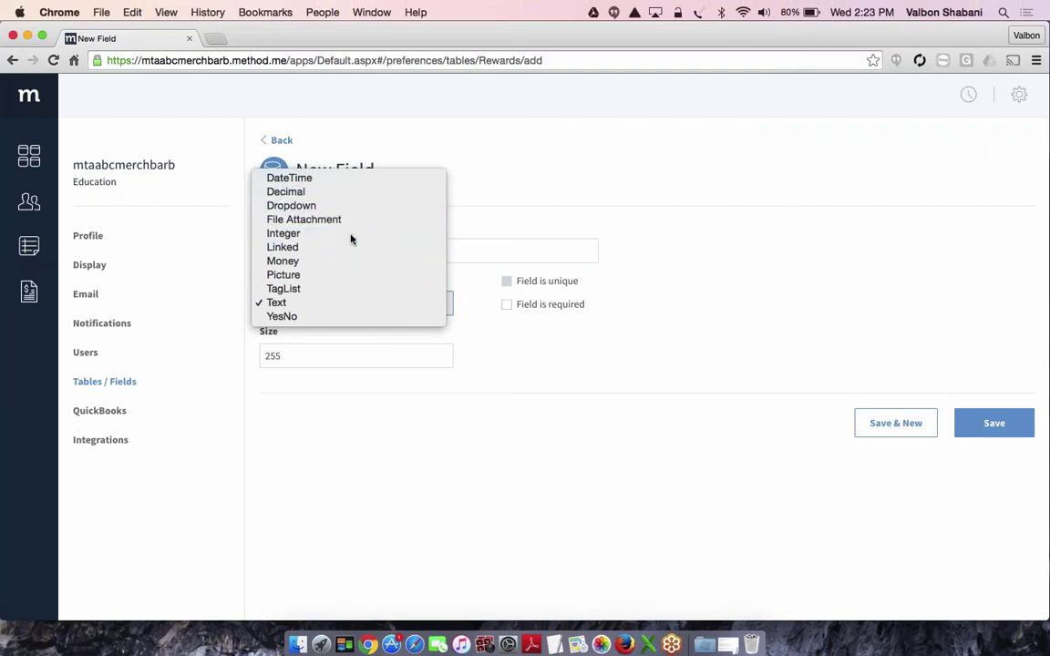
left_click(895, 370)
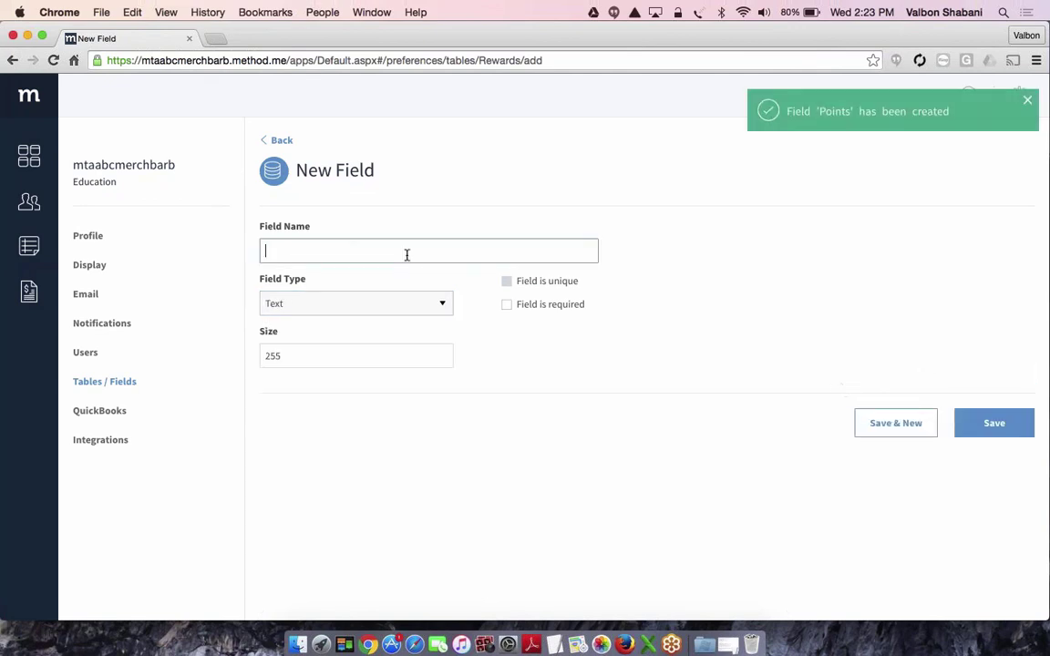
Name the new field RewardType and set its field type to Dropdown.
type("Reward")
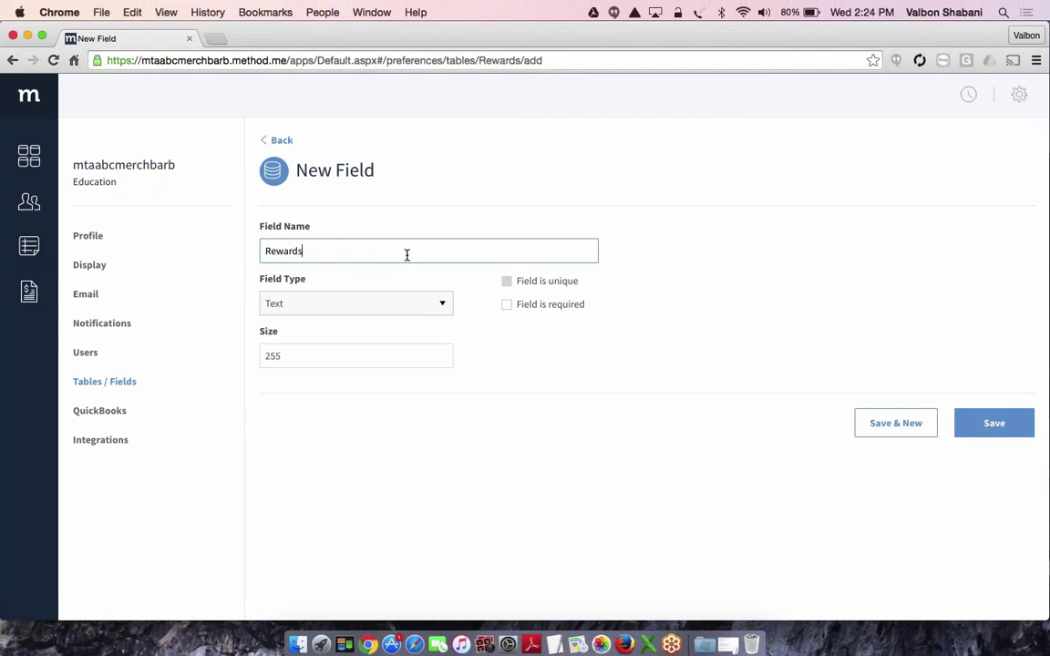
type("Type")
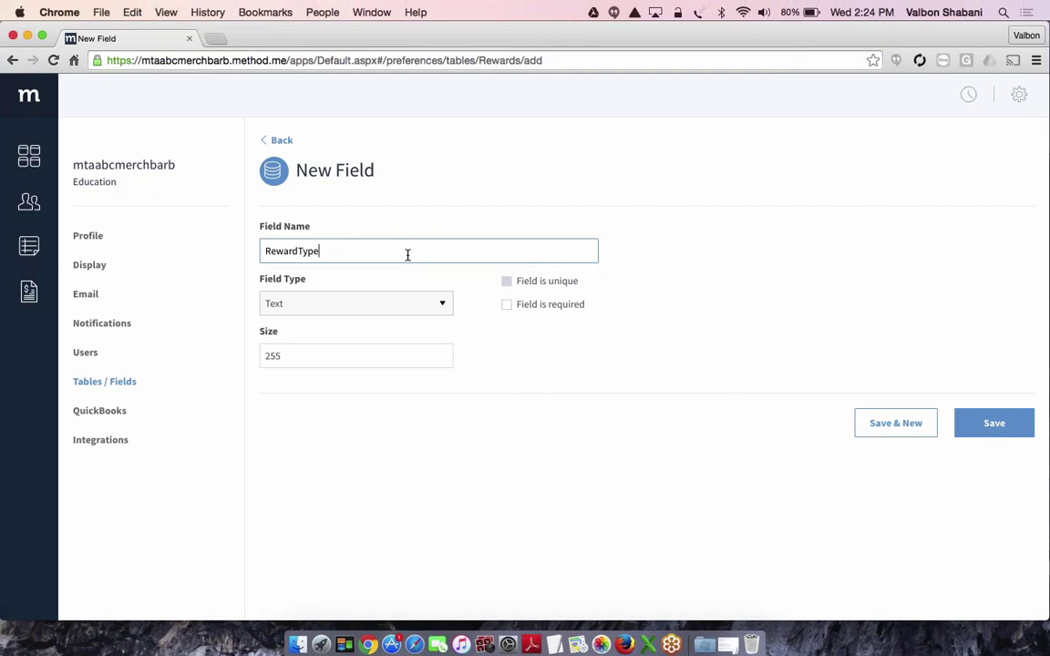
left_click(395, 307)
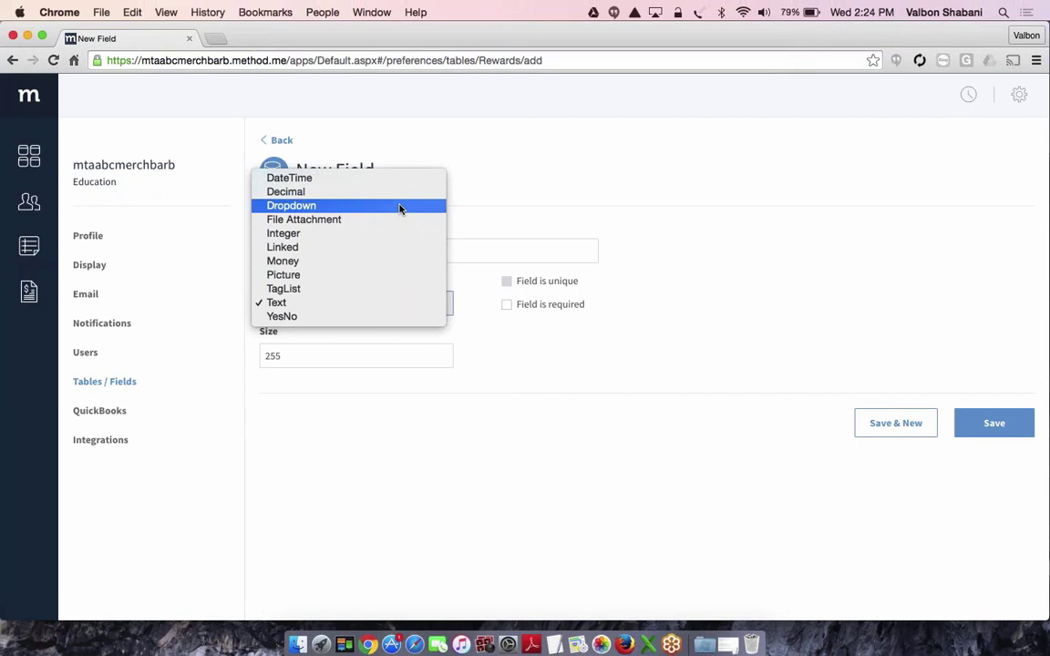
left_click(319, 208)
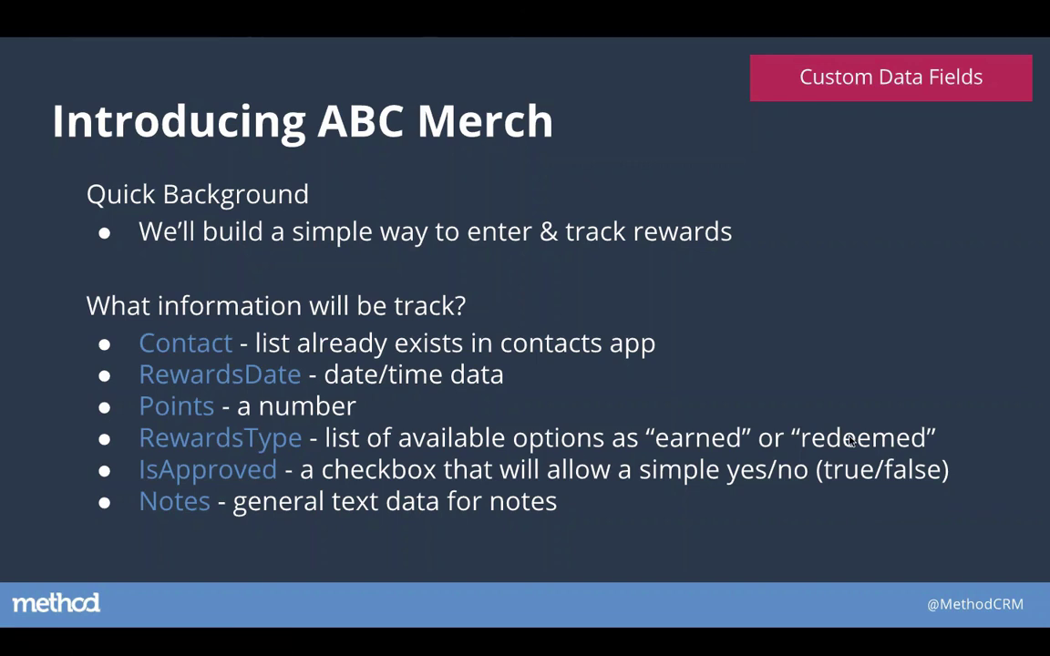
key("ctrl+Right")
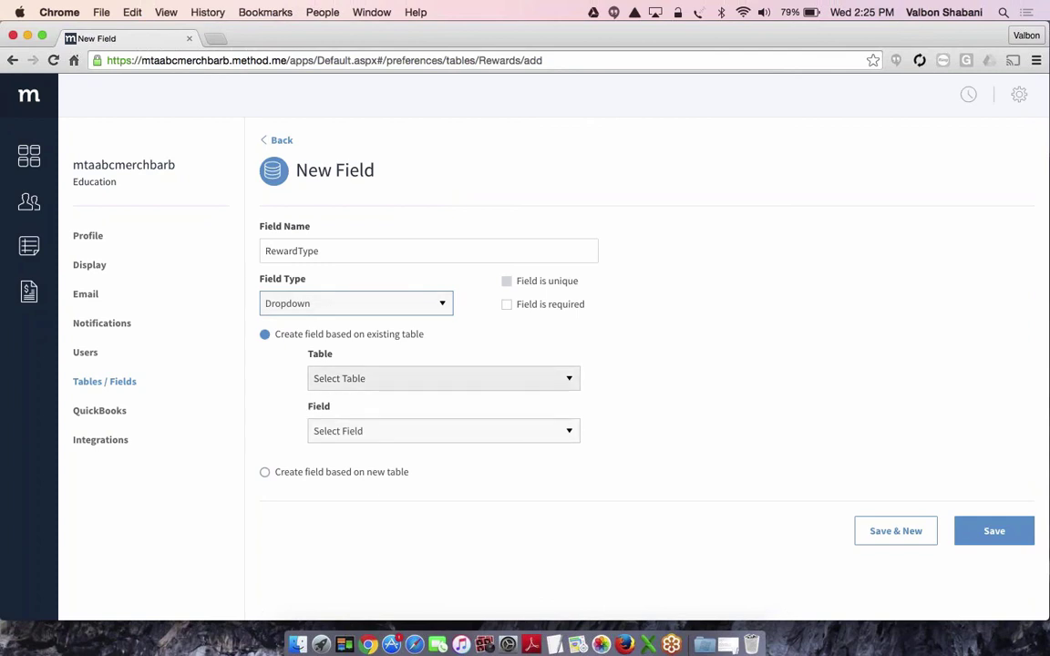
Base the RewardType dropdown on a new table with the values Earned and Redeemed, saving it and continuing to another new field.
left_click(286, 471)
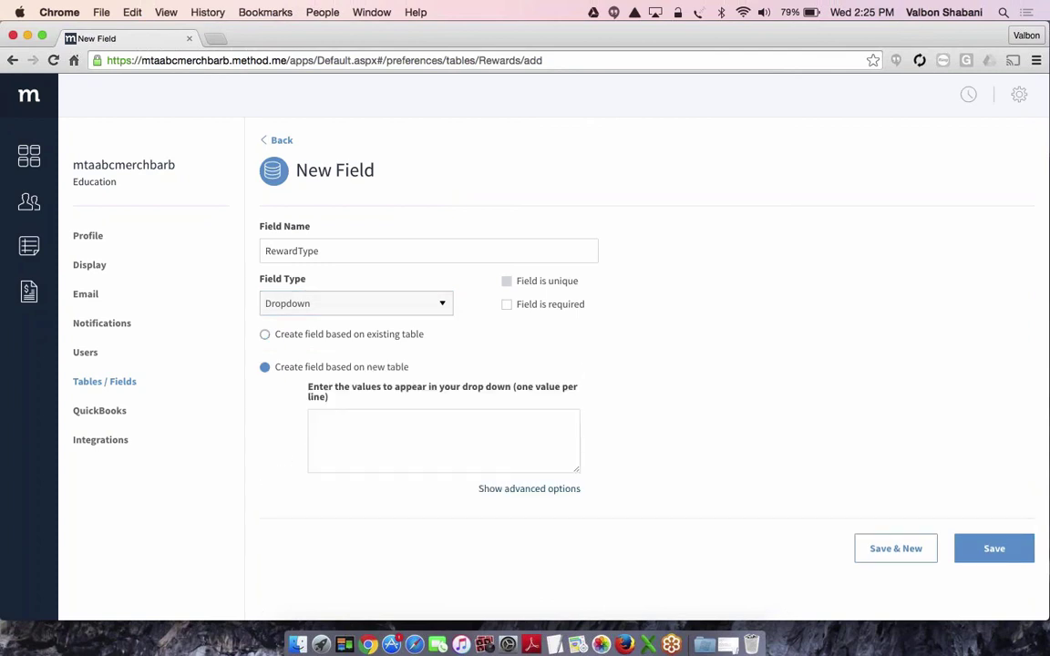
left_click(363, 445)
type("Earned")
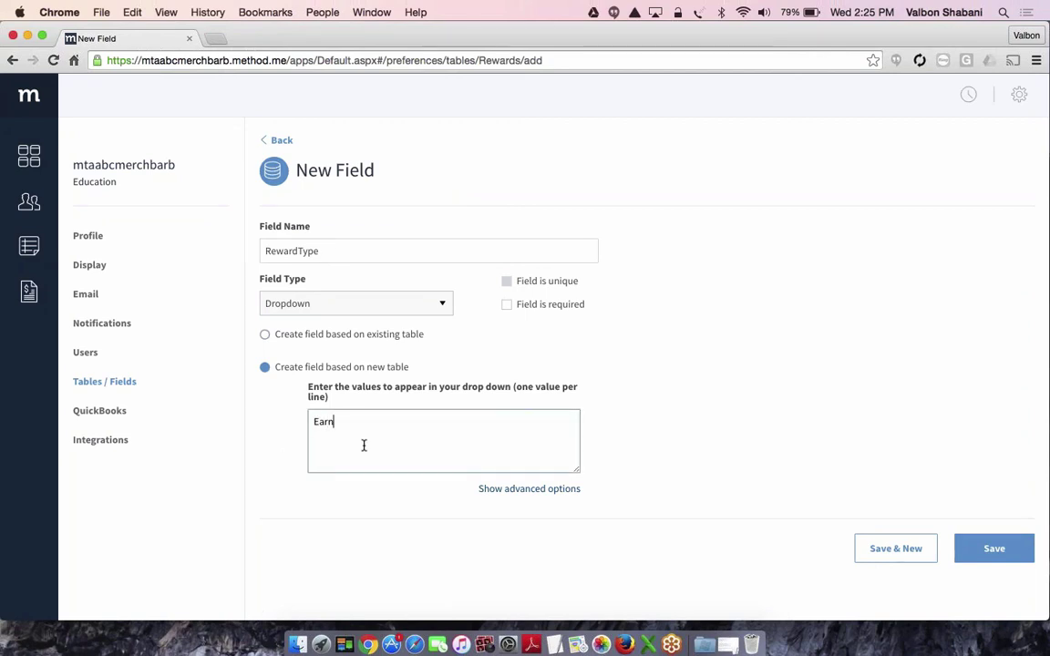
key("Return")
type("Rewar")
key("BackSpace")
key("BackSpace")
key("BackSpace")
type("deemed")
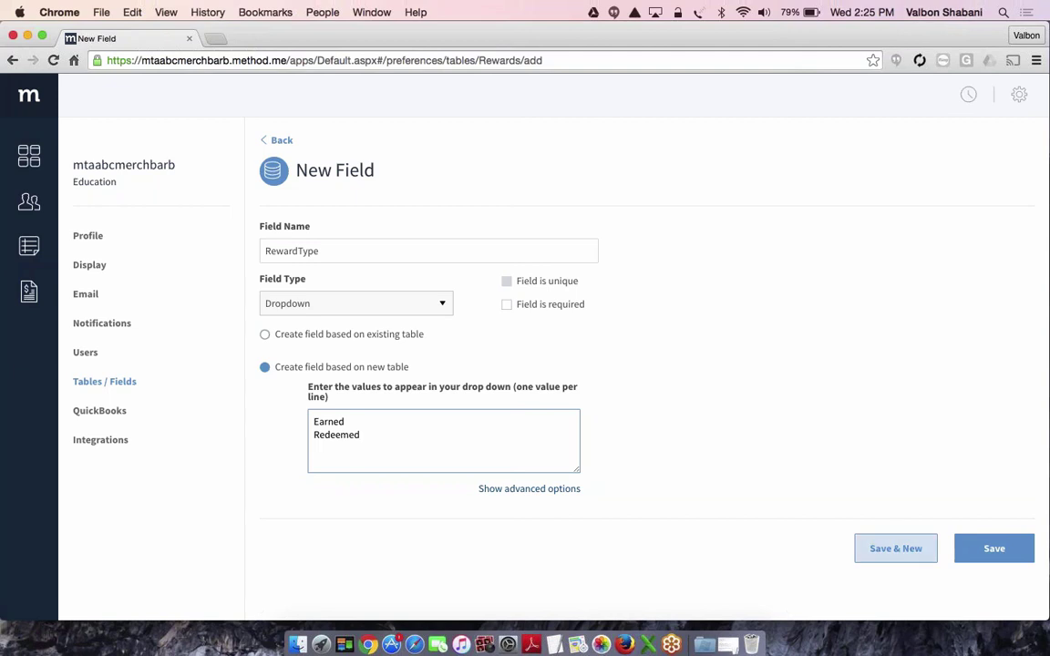
left_click(891, 550)
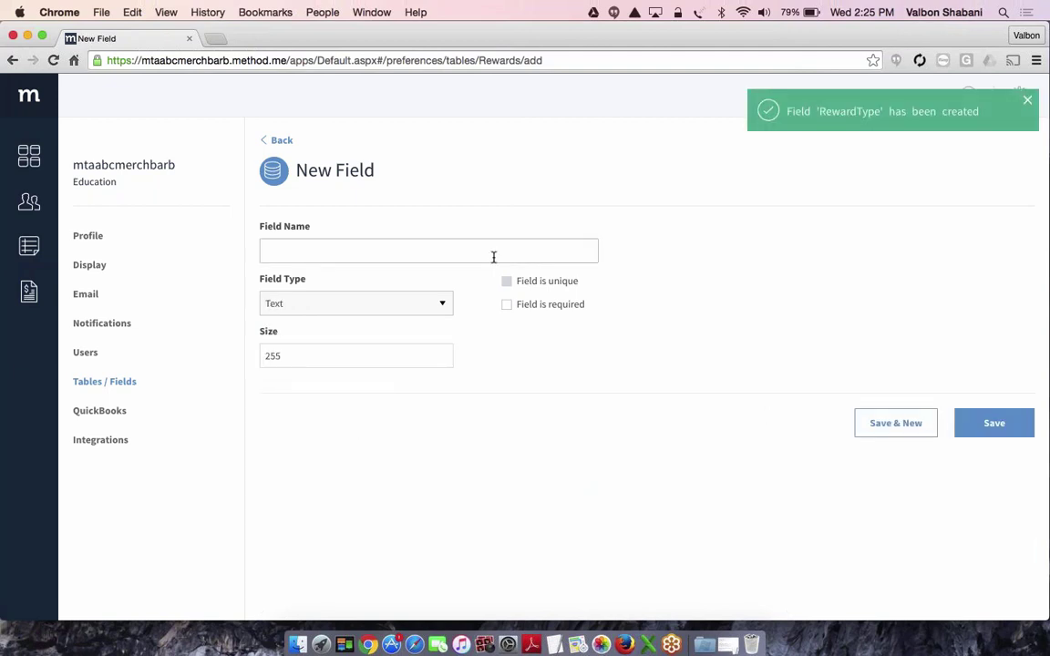
Add a field named IsApproved with type YesNo, saving it and continuing to another new field.
left_click(422, 248)
type("IsApproved")
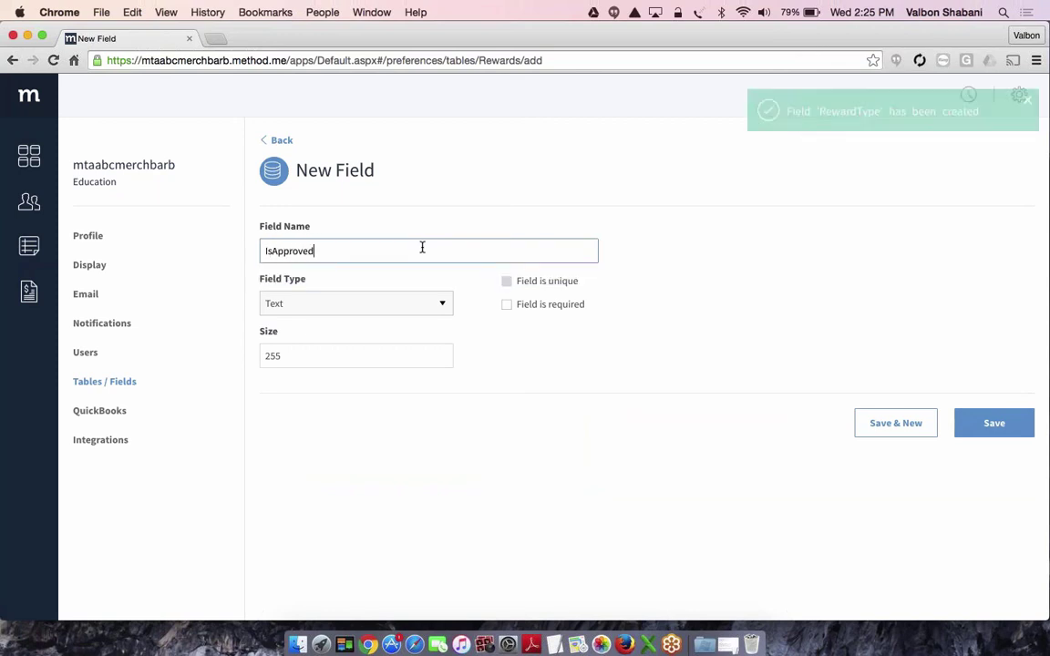
left_click(356, 304)
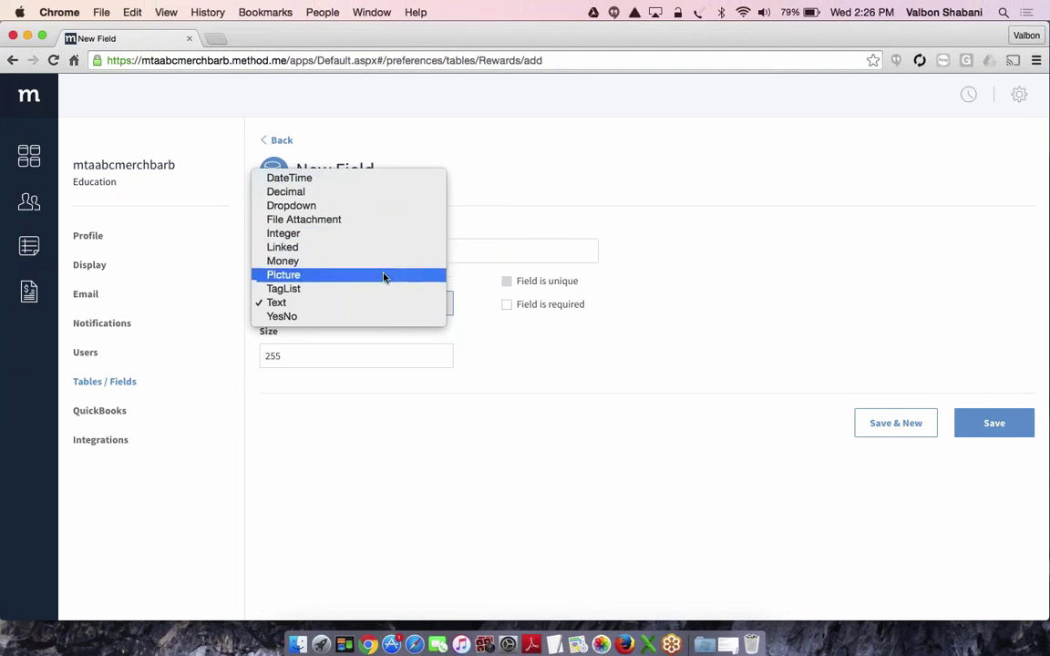
left_click(374, 316)
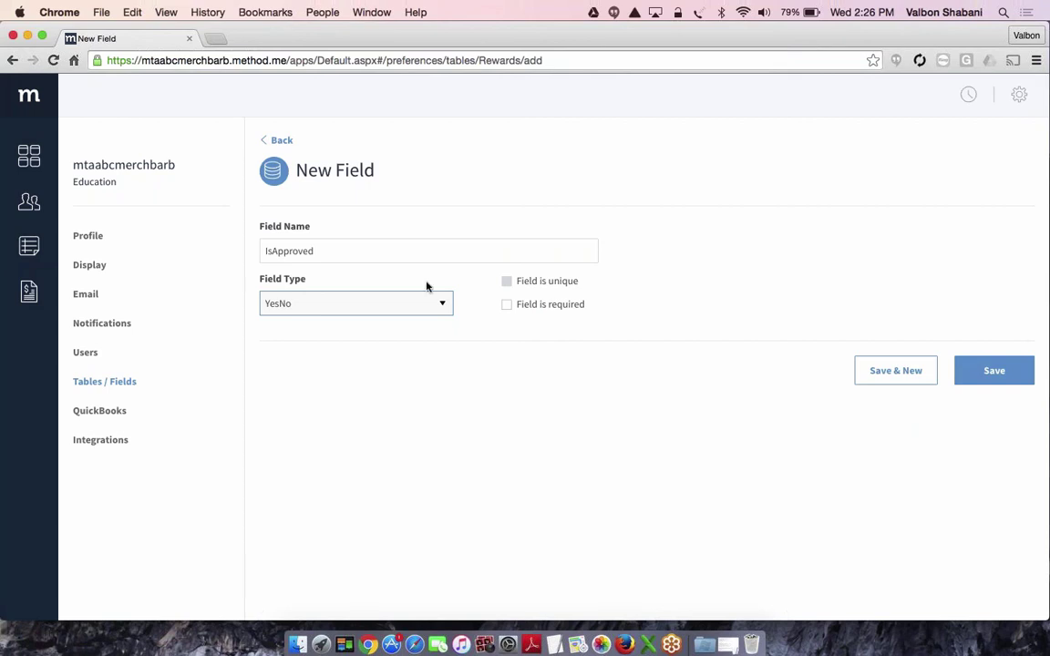
left_click(886, 370)
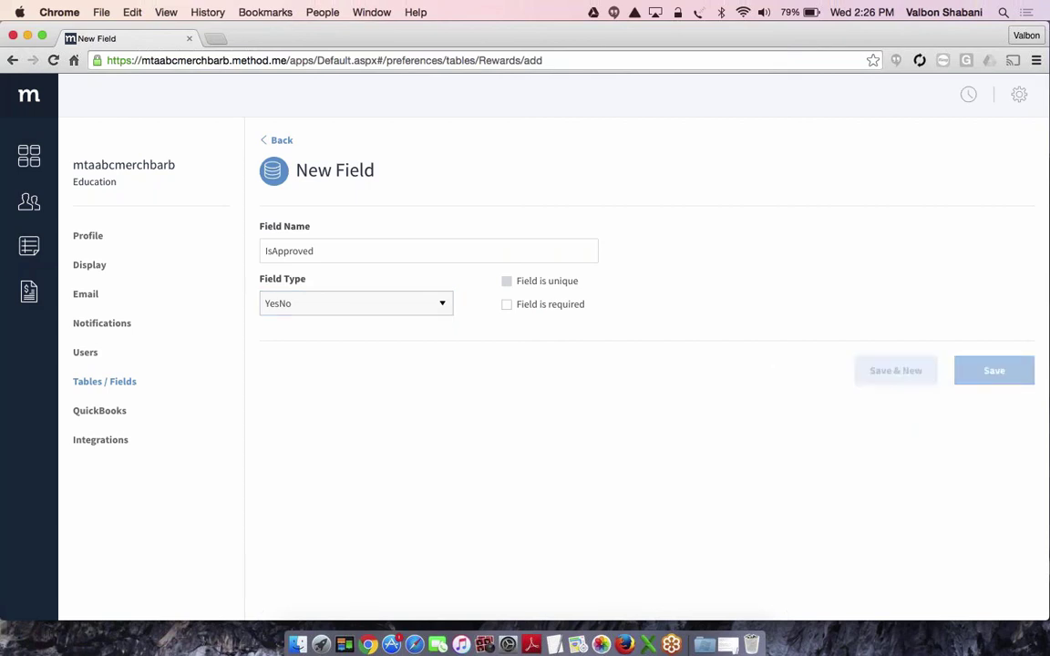
Add a Text field named Notes with a size of 500, saving it and continuing to another new field.
left_click(372, 253)
type("Notes")
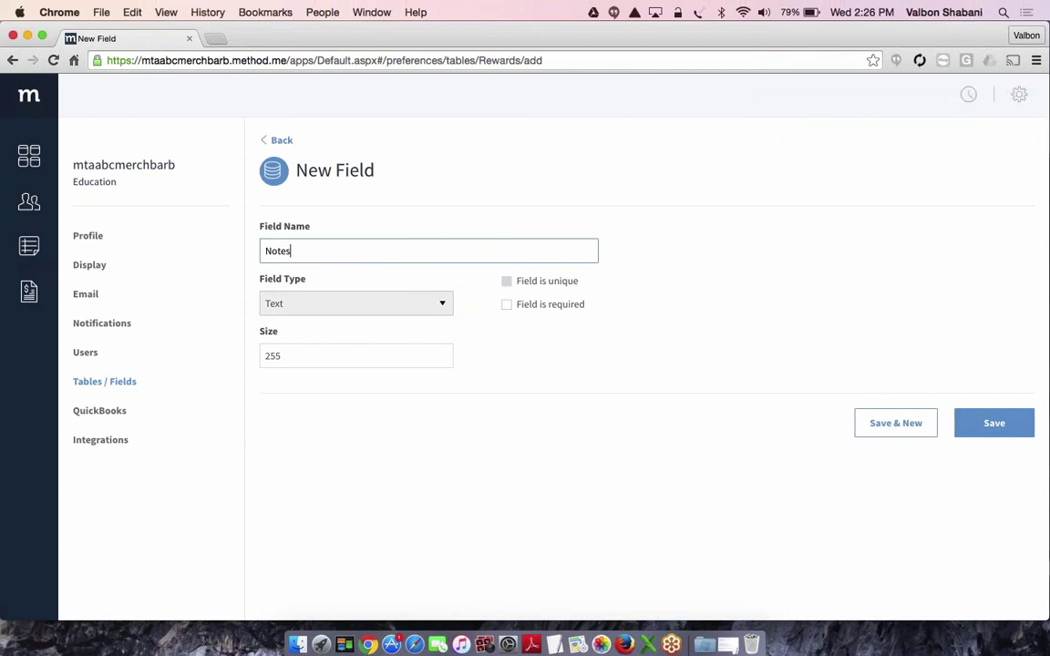
left_click(305, 351)
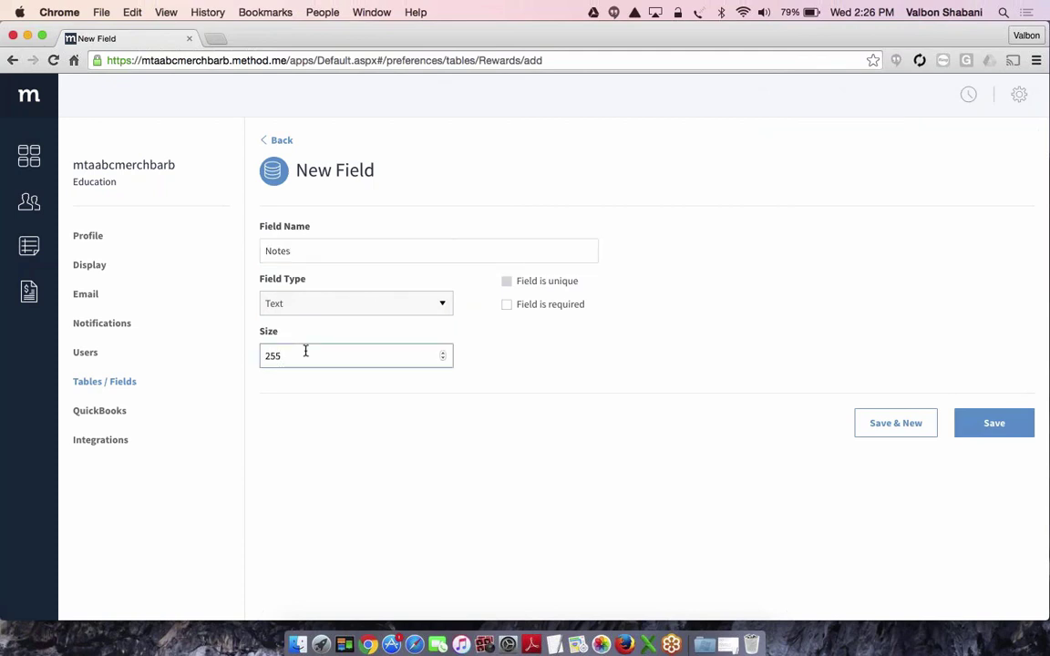
key("BackSpace")
key("BackSpace")
key("BackSpace")
type("500")
left_click(896, 423)
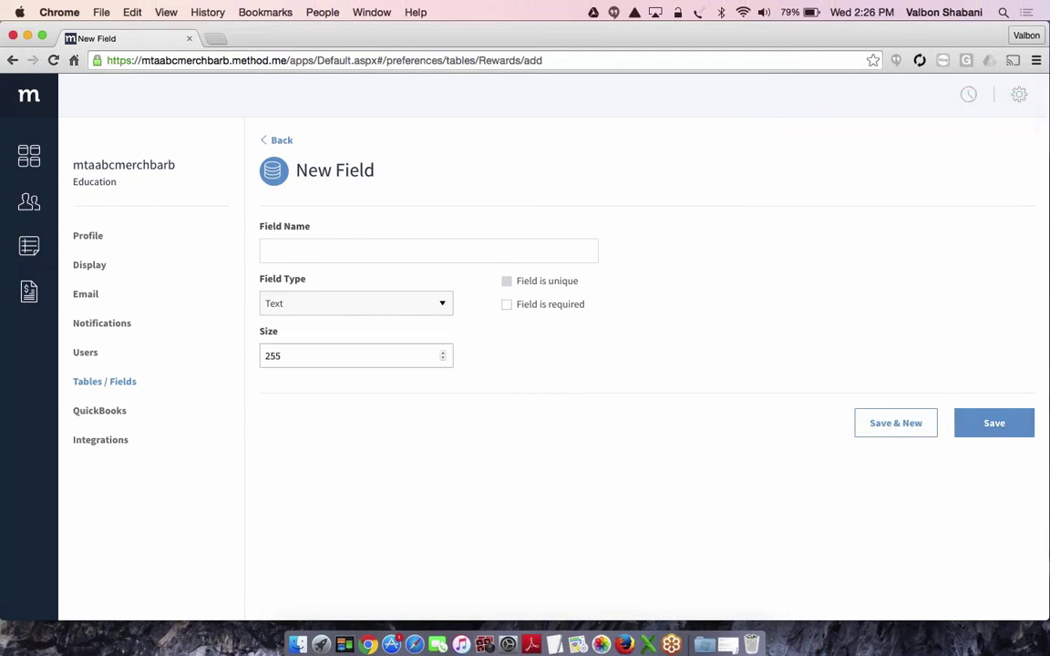
Search the tables for "rewards" and open the Rewards table's field list to review its fields.
left_click(86, 386)
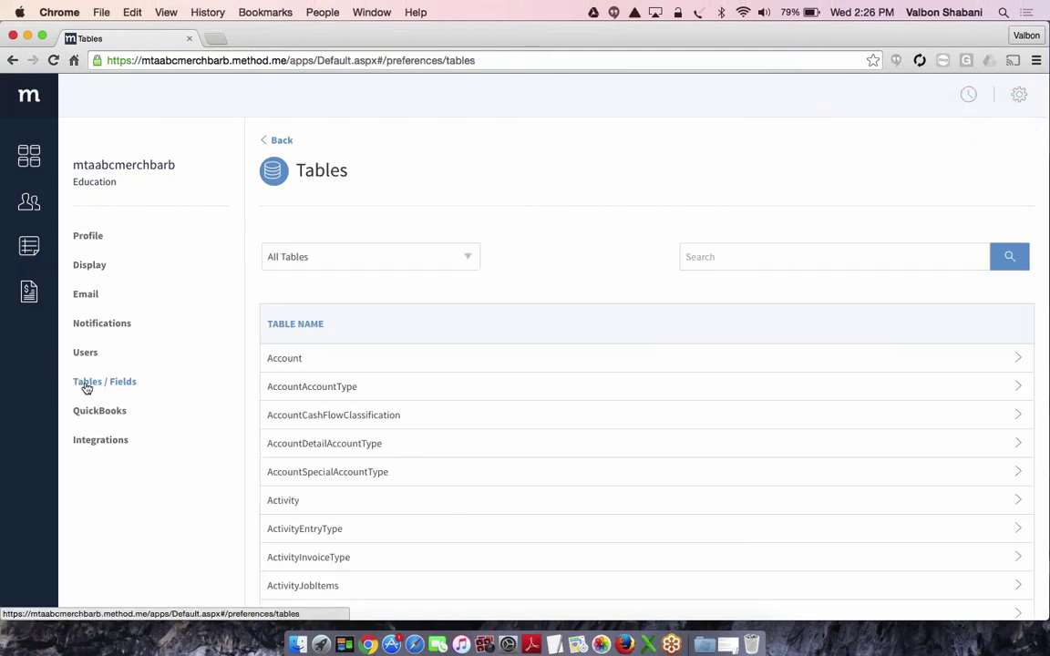
left_click(727, 258)
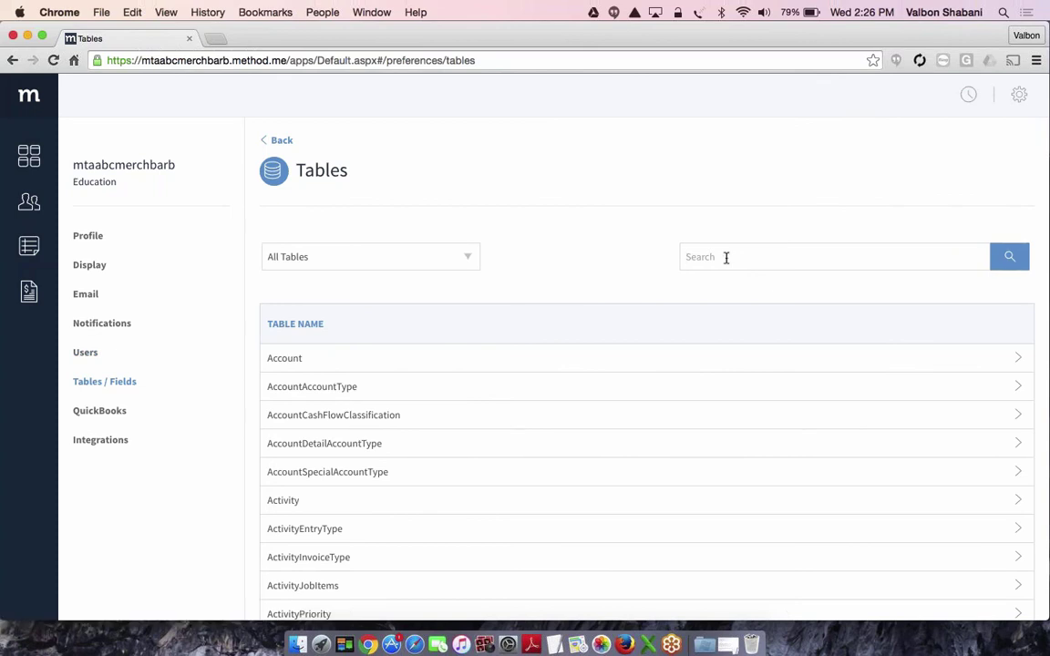
type("rewards")
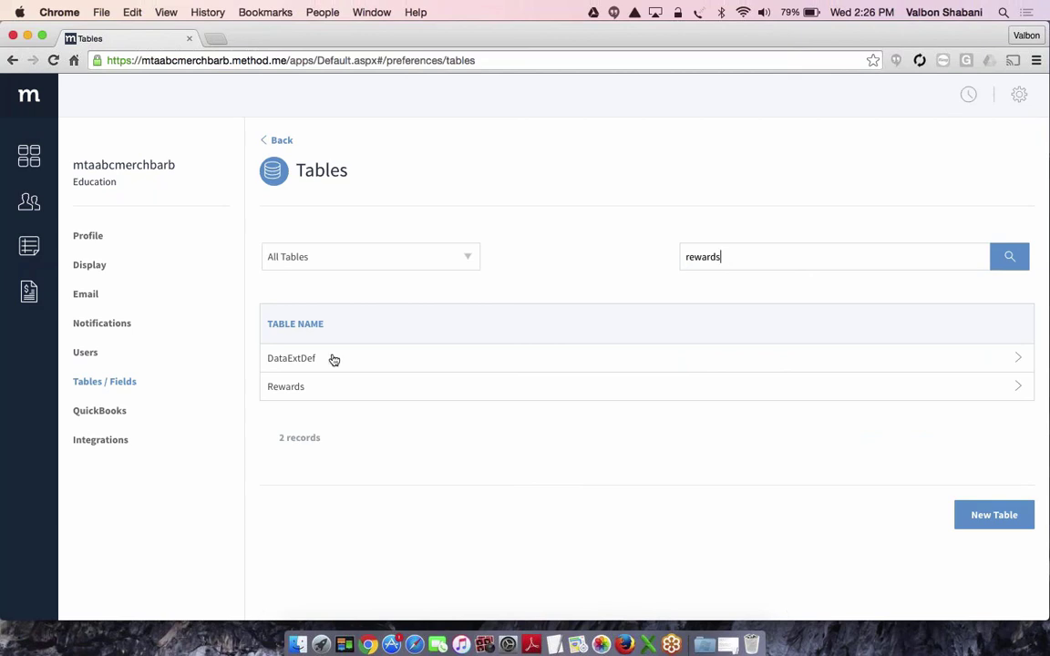
left_click(289, 391)
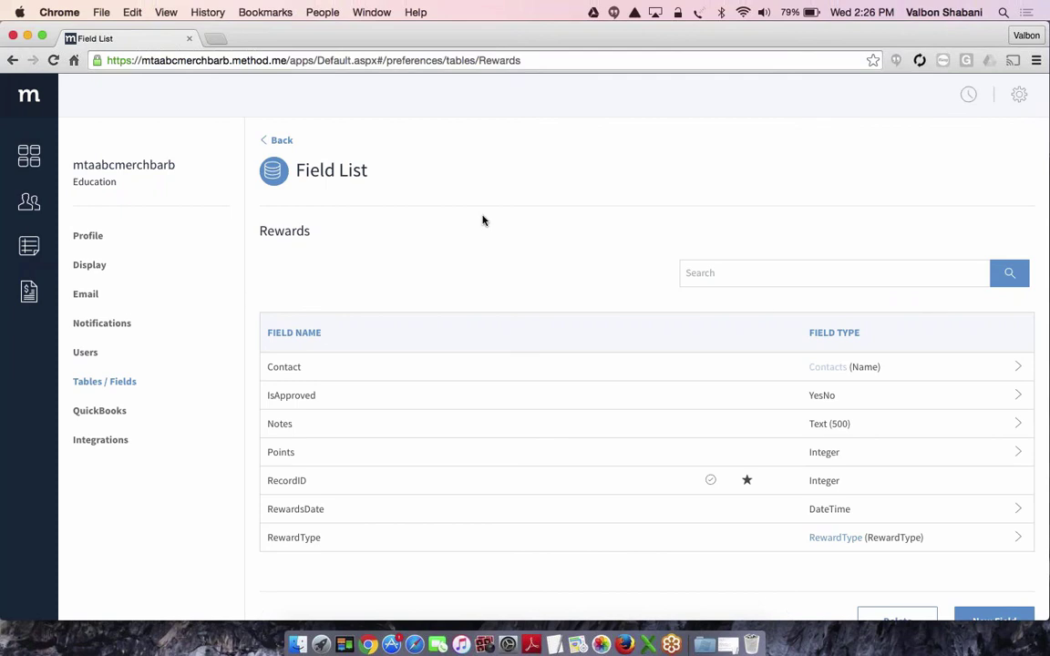
Switch to Excel to examine the columns and records in Rewards.csv, and return to the Rewards field list in Chrome.
key("super+Tab")
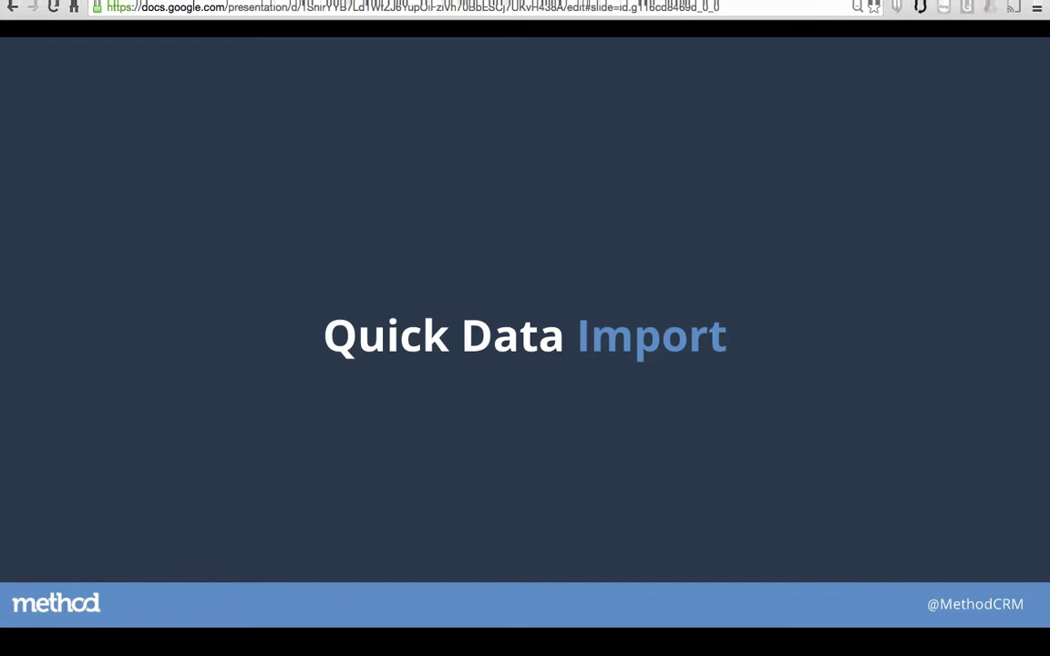
key("ctrl+Right")
key("ctrl+Right")
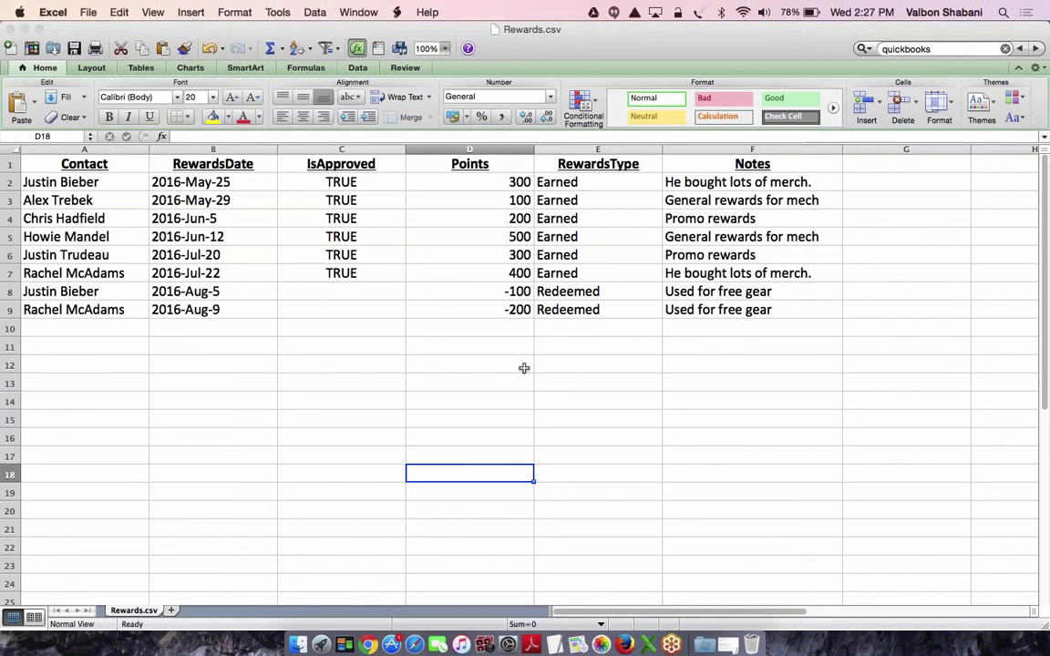
key("ctrl+Left")
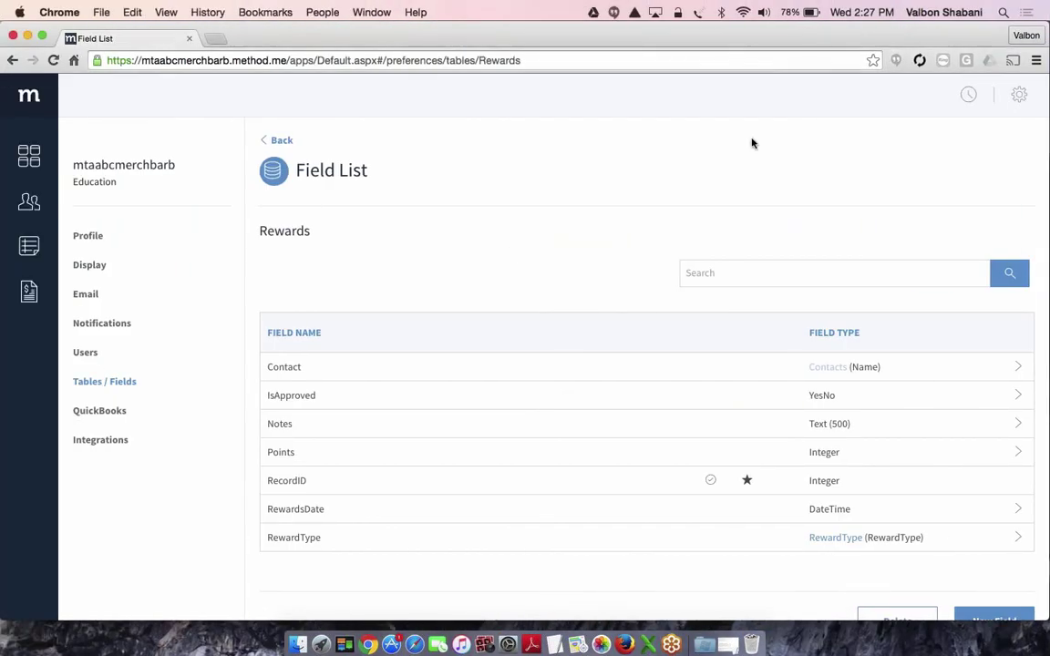
Open the Integrations preferences and launch the Import & Export tool.
left_click(1019, 94)
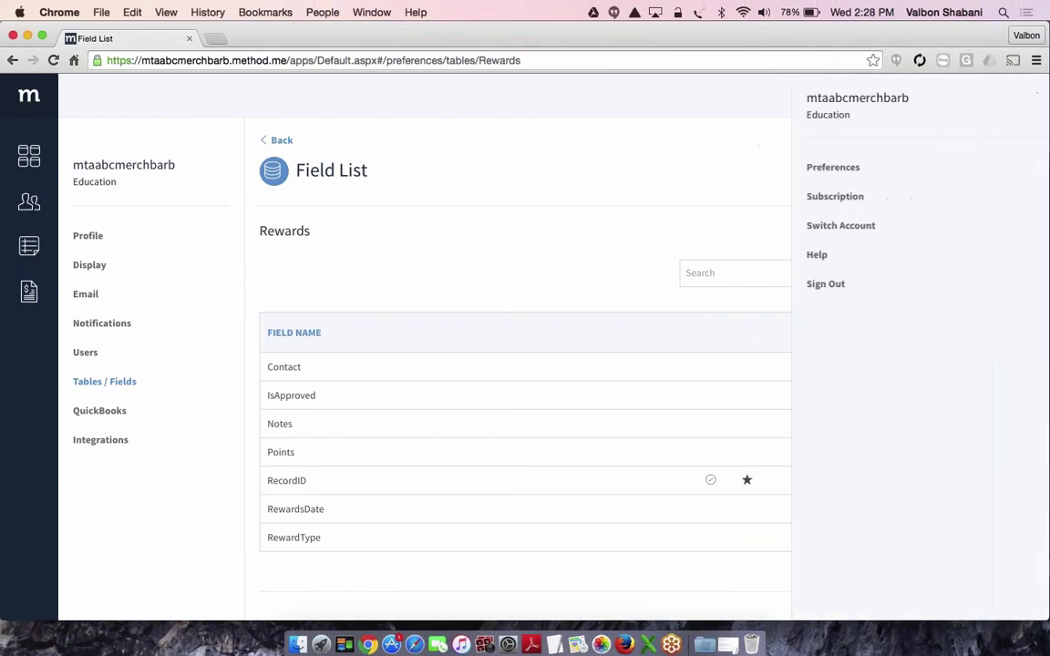
left_click(980, 166)
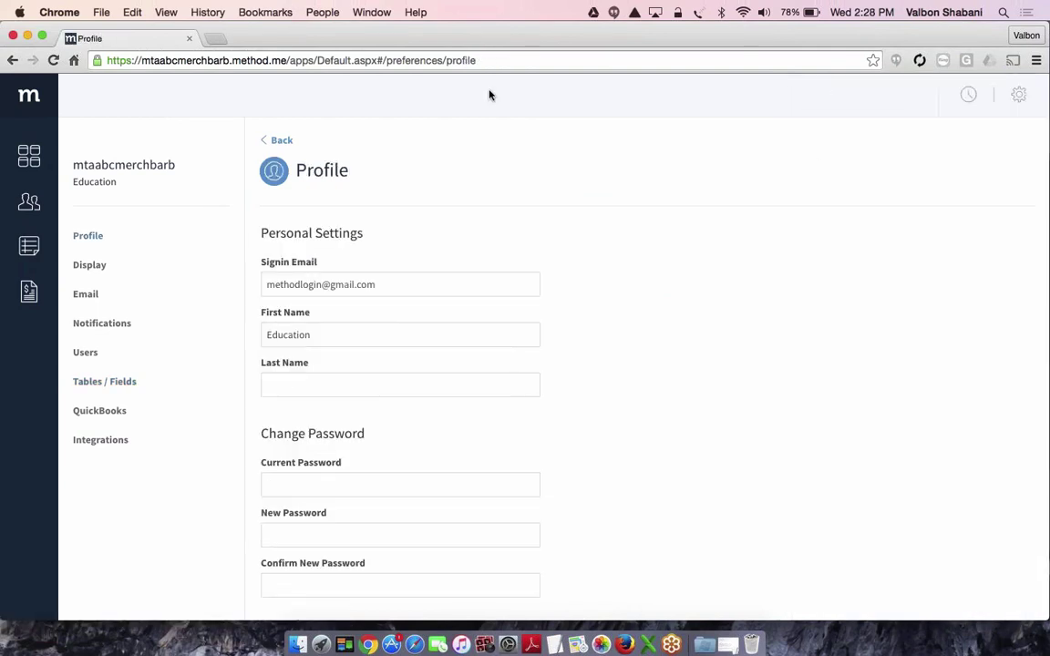
left_click(97, 441)
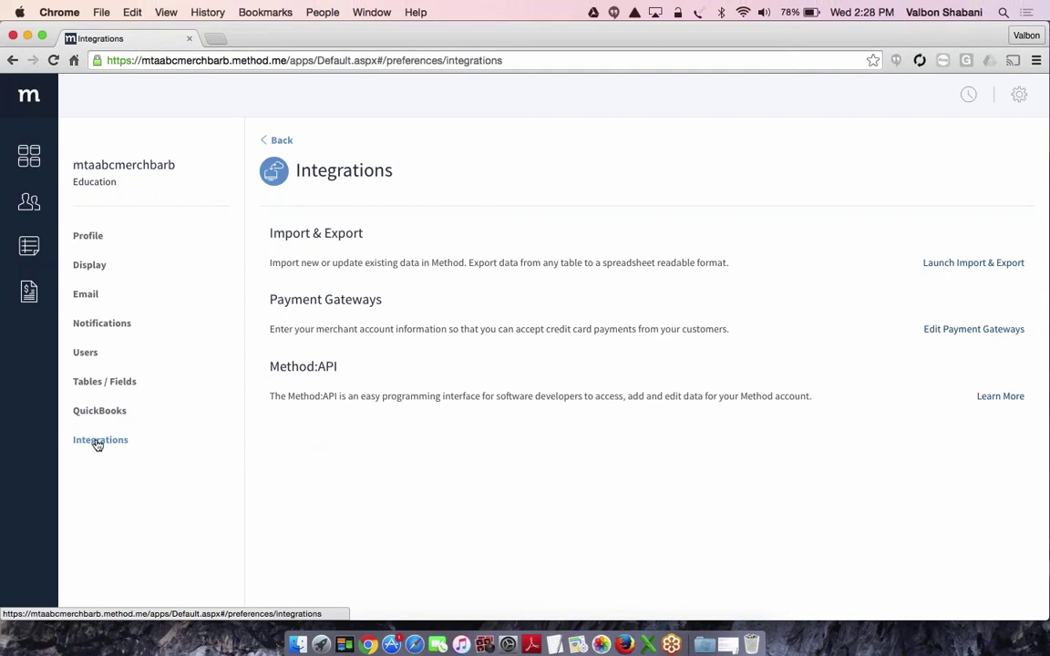
left_click(944, 264)
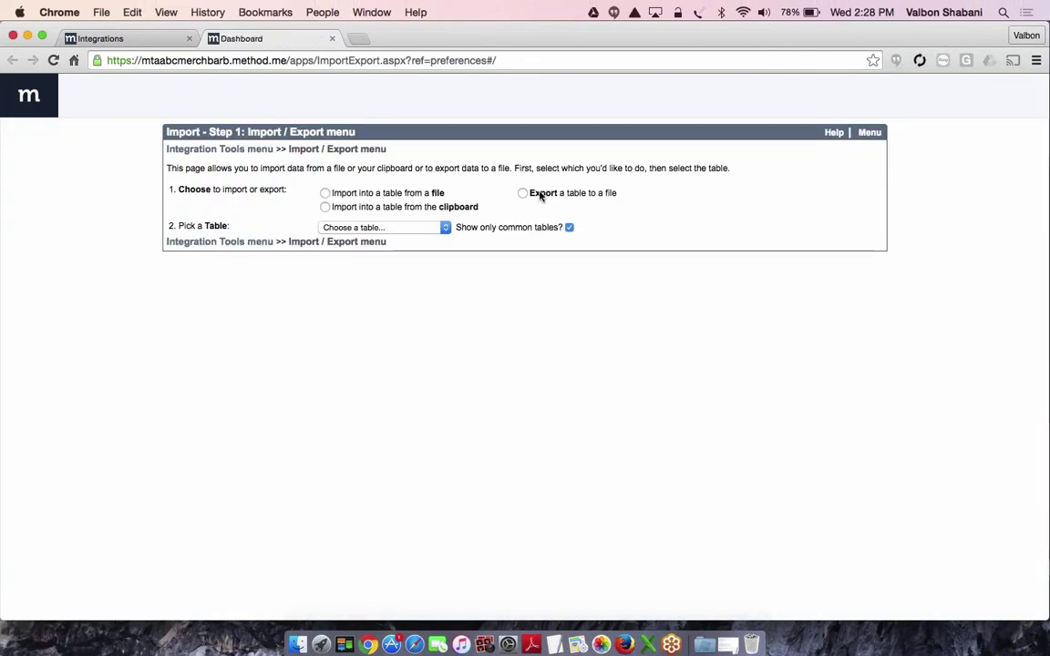
Choose to import from a file, include tables beyond the common ones, and pick Rewards as the target table.
left_click(344, 195)
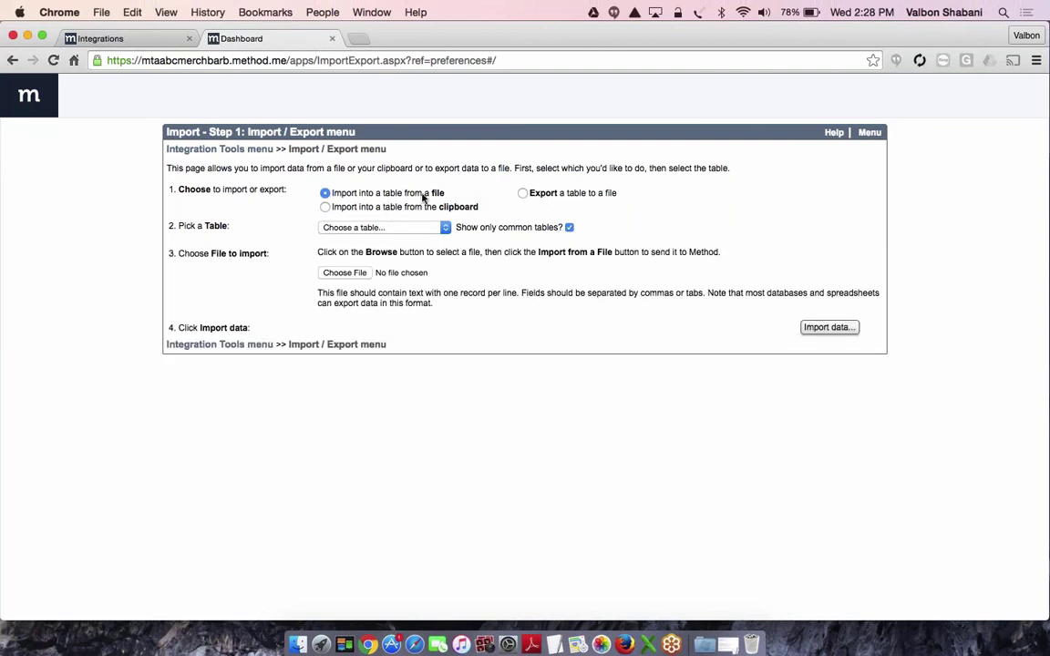
left_click(569, 228)
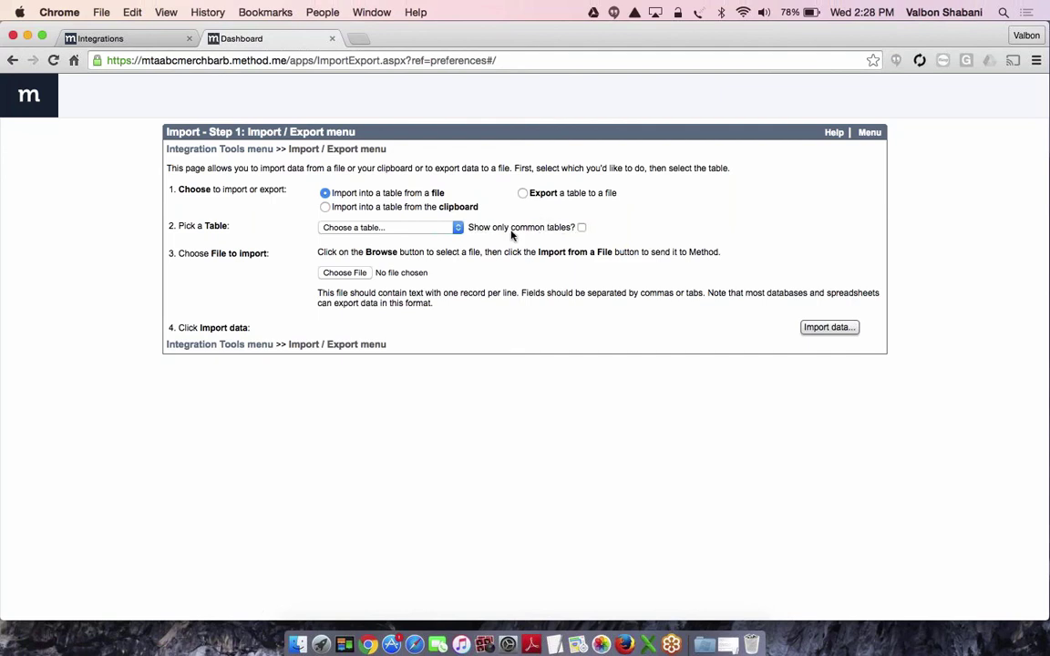
left_click(460, 229)
scroll(437, 274, "down", 10)
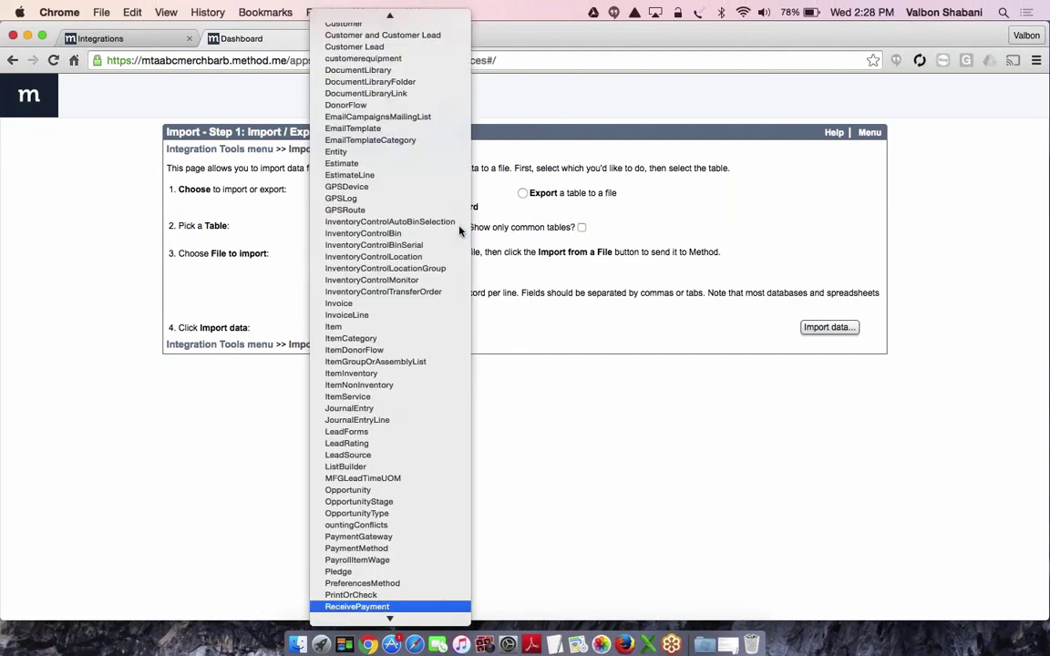
scroll(425, 411, "down", 5)
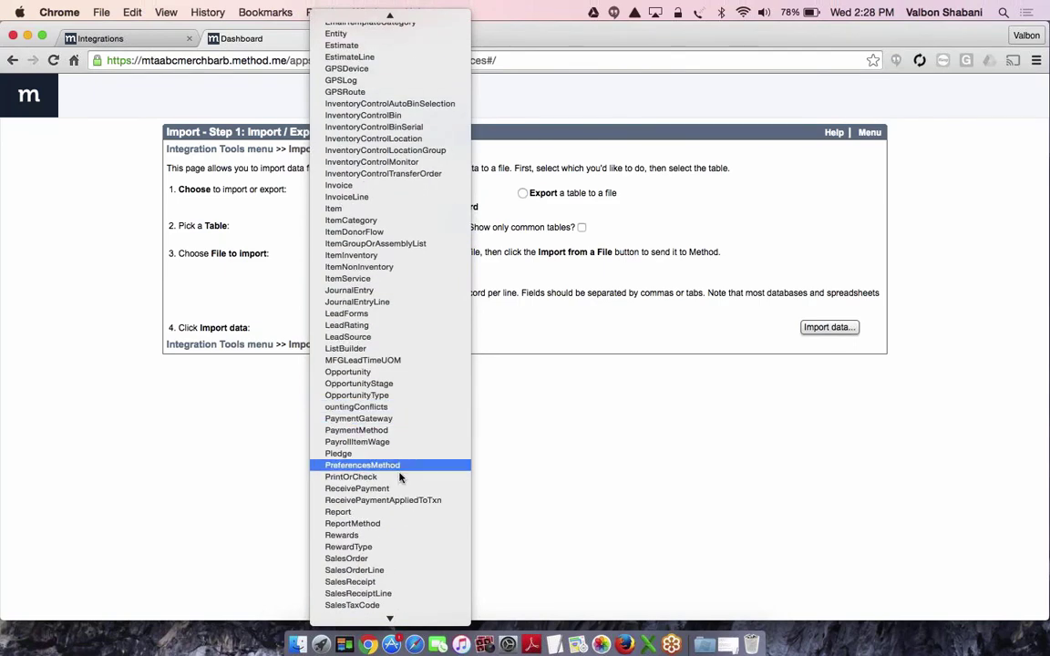
left_click(376, 535)
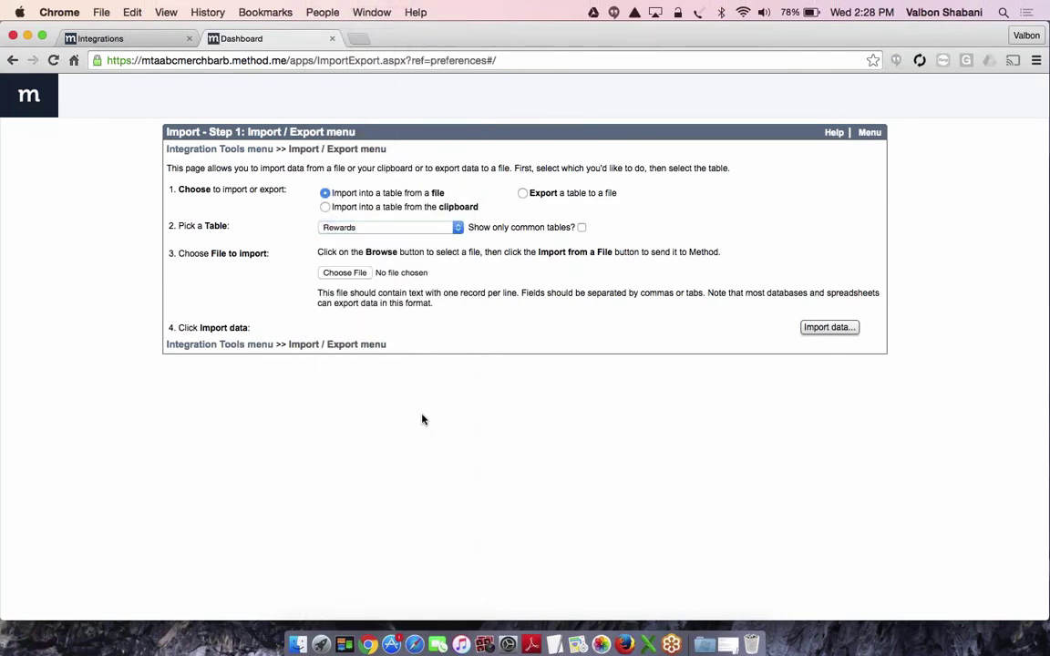
Select Rewards.csv from the Downloads folder as the file to import and proceed to preparing the data.
key("super+equal")
key("super+equal")
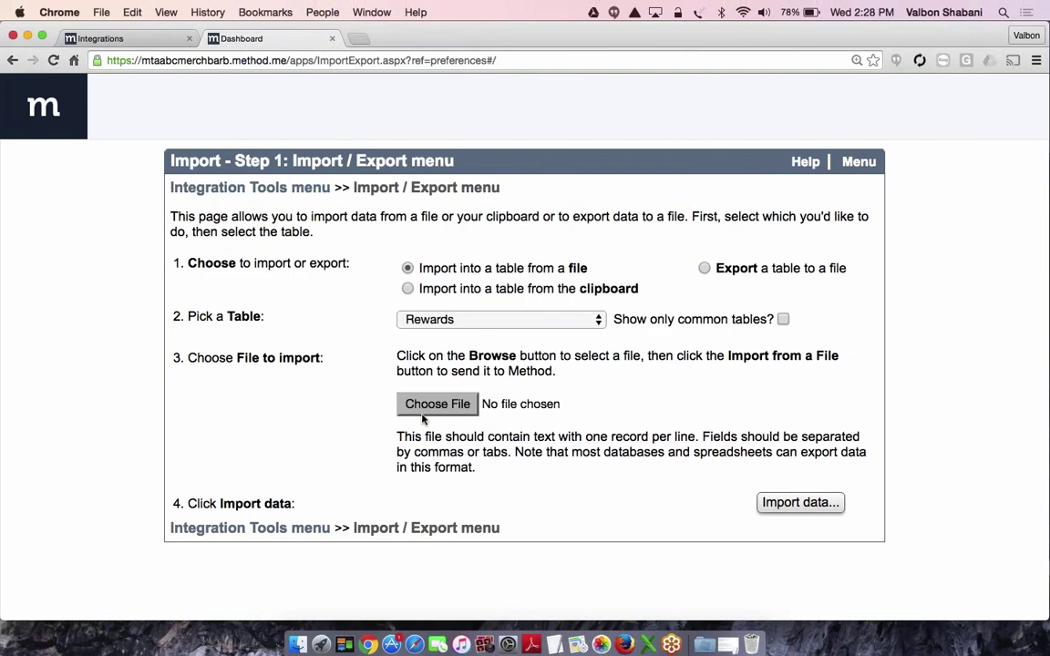
left_click(422, 411)
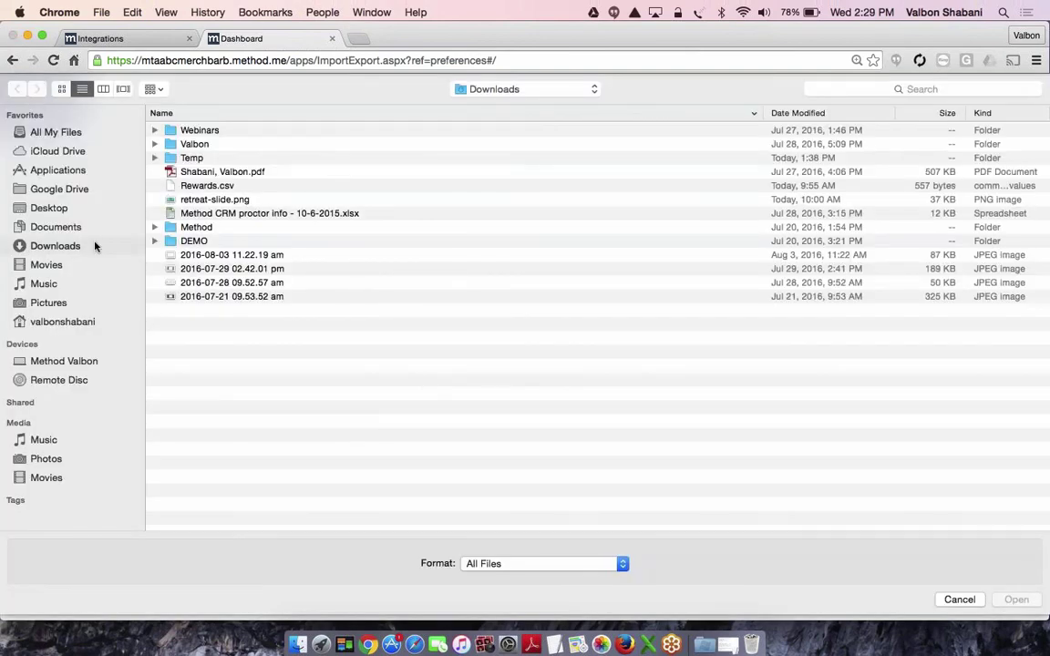
left_click(64, 247)
left_click(63, 247)
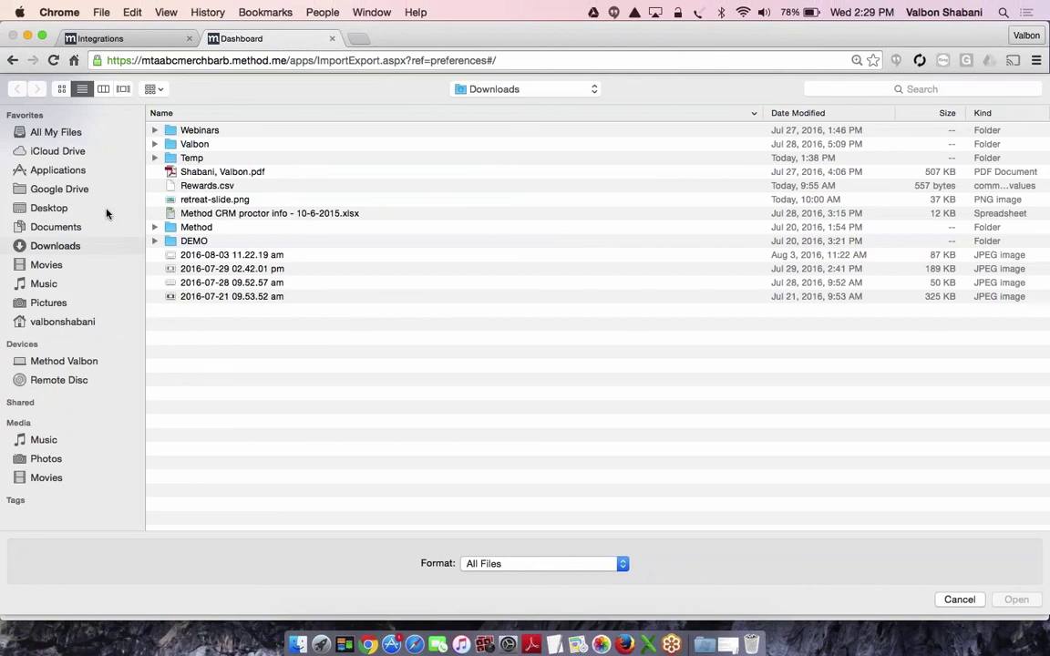
double_click(197, 187)
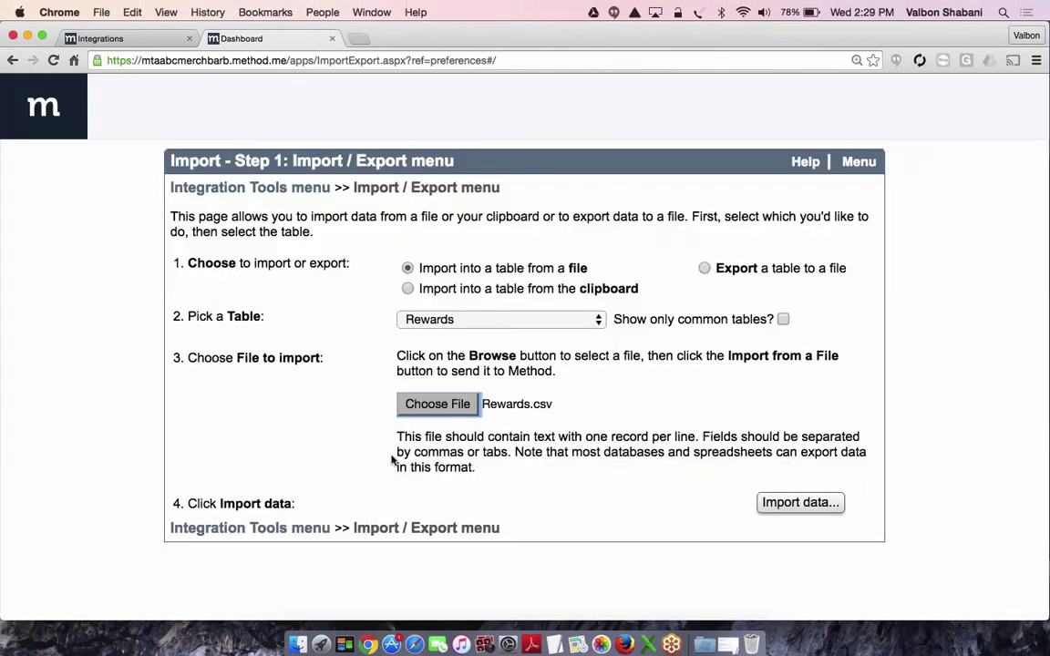
left_click(801, 502)
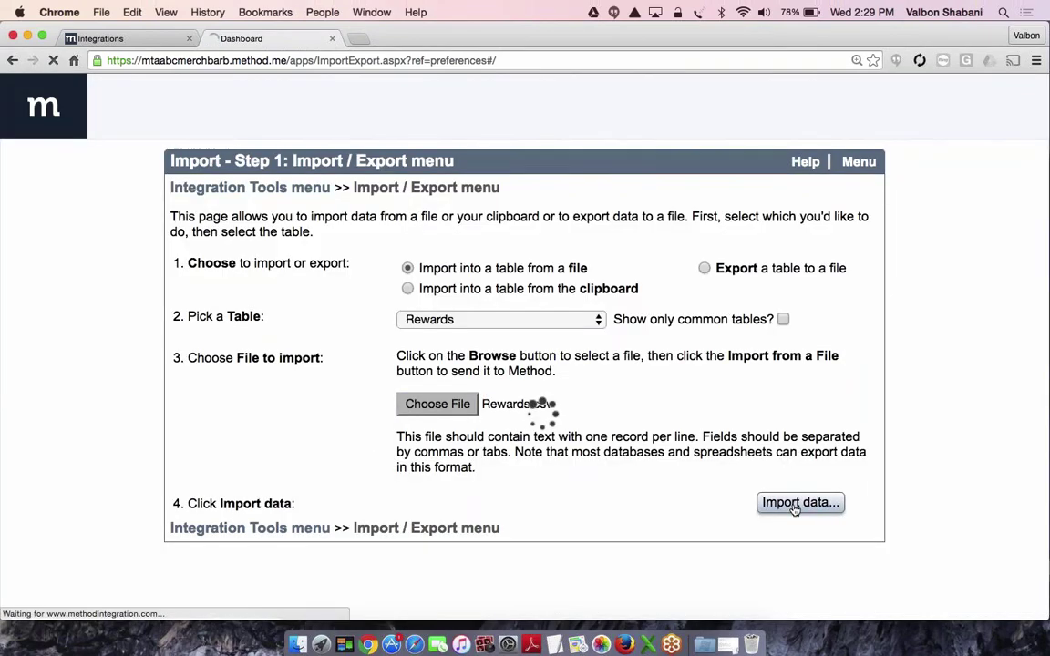
Review and accept the suggested column mapping for the Rewards table, run the import and finish it.
key("super+minus")
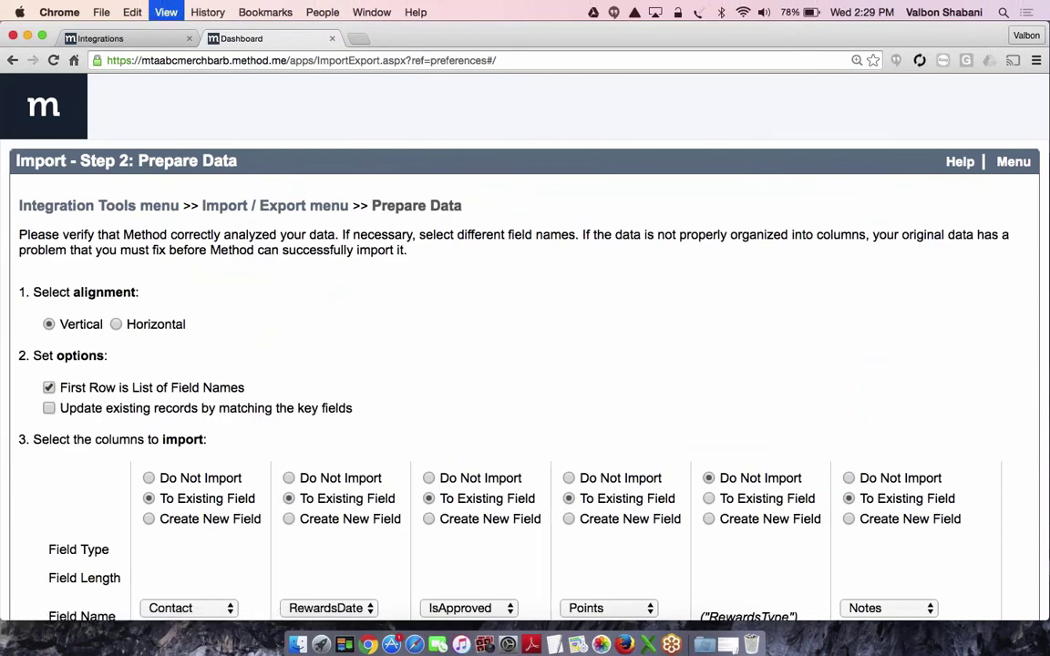
scroll(506, 369, "down", 3)
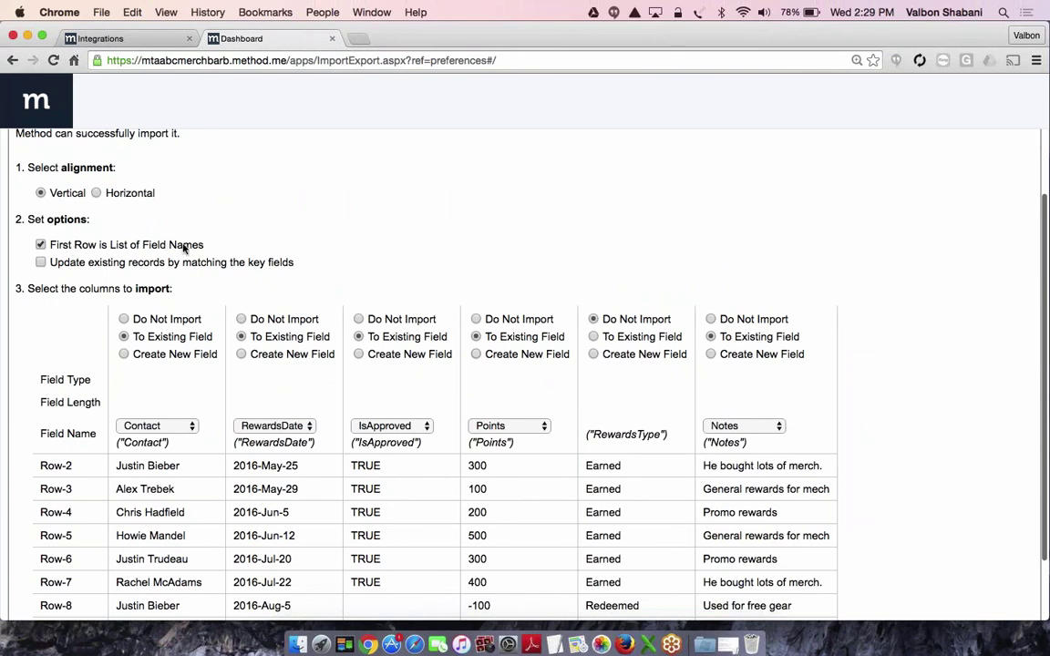
scroll(142, 363, "down", 2)
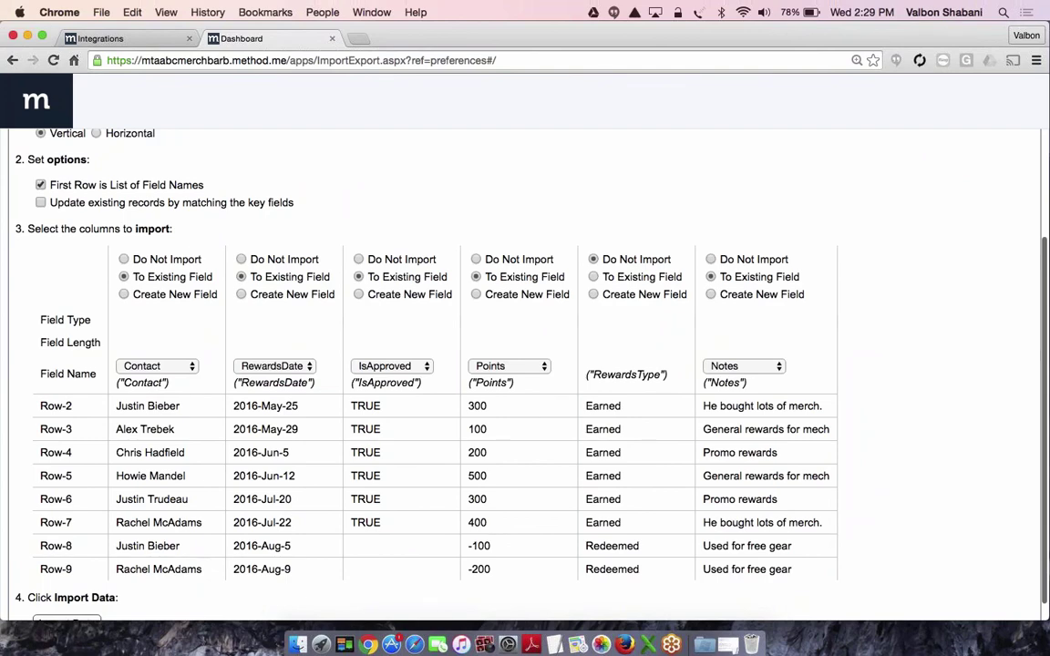
scroll(525, 364, "down", 2)
left_click(91, 578)
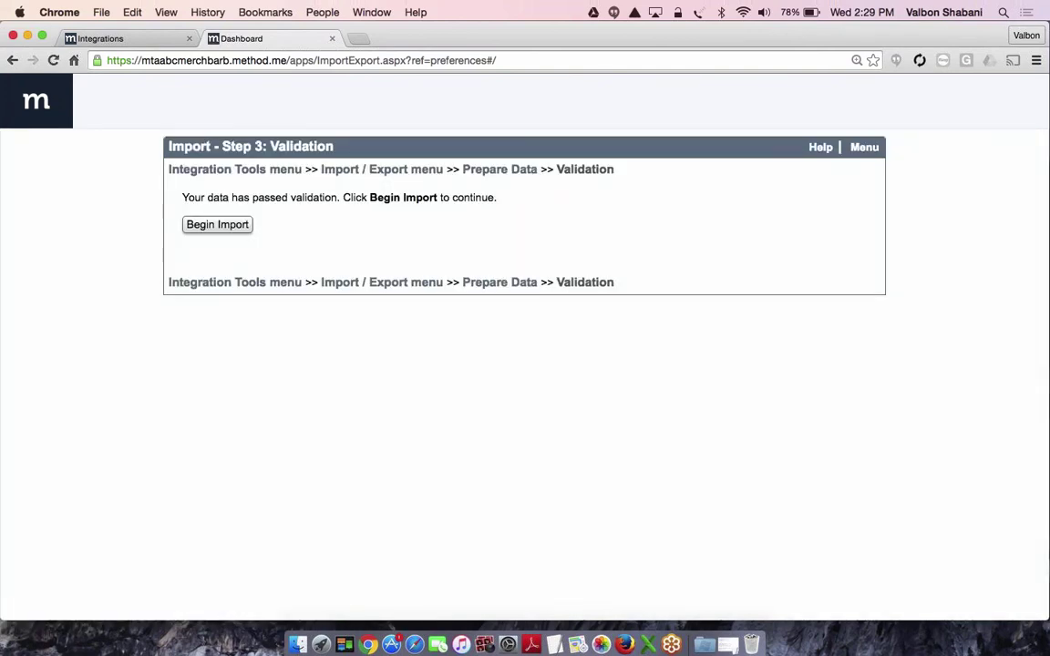
left_click(247, 227)
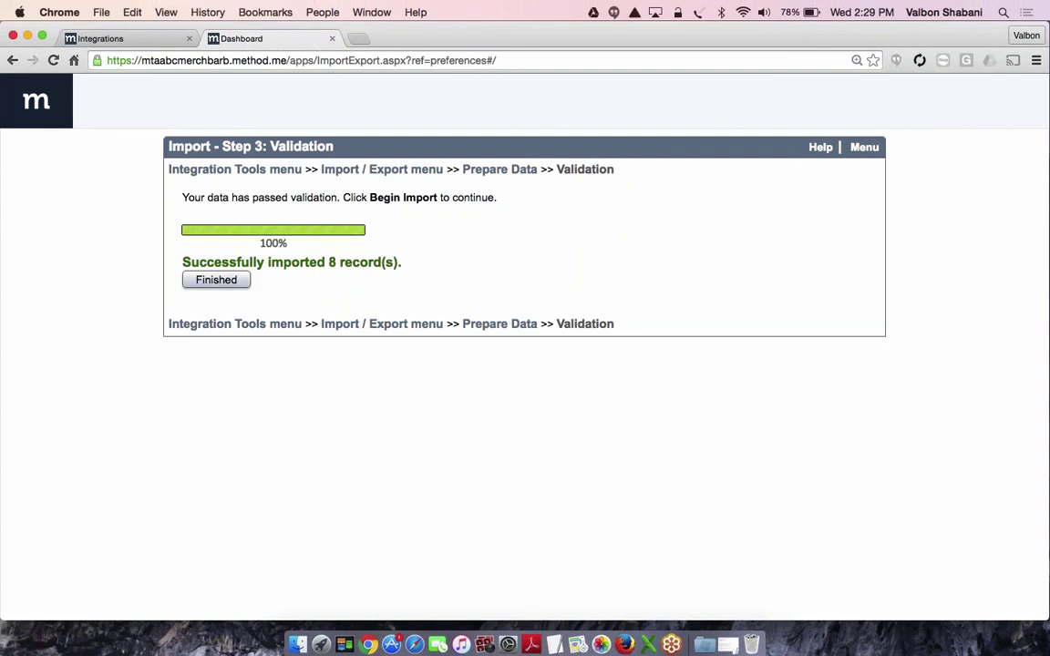
left_click(216, 280)
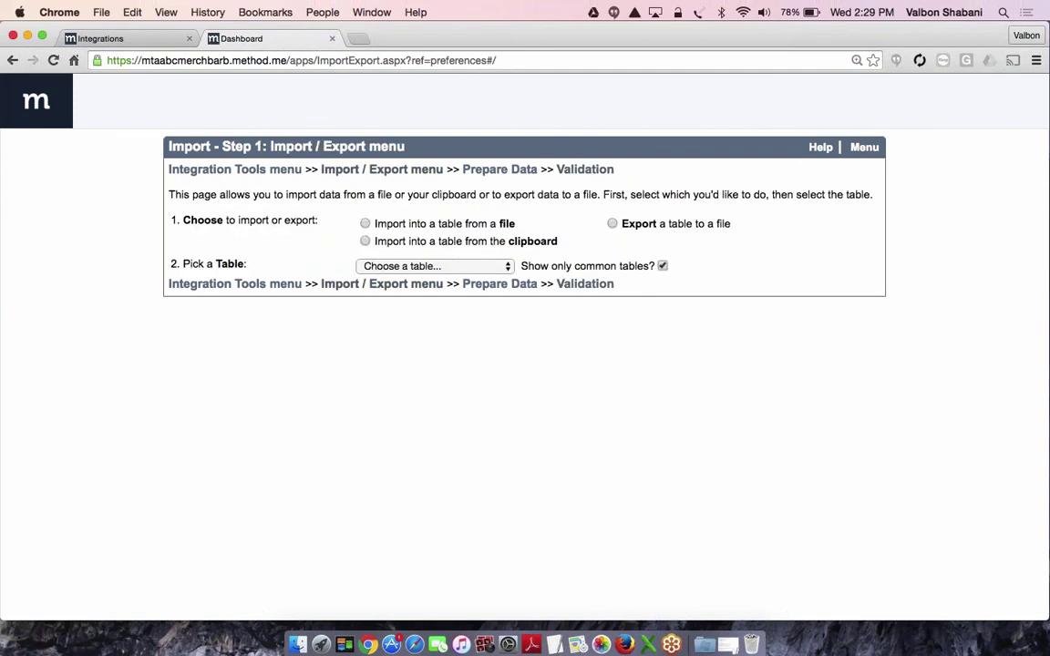
Return to the Integrations preferences page at 100% zoom and open the Method CRM dashboard.
left_click(136, 38)
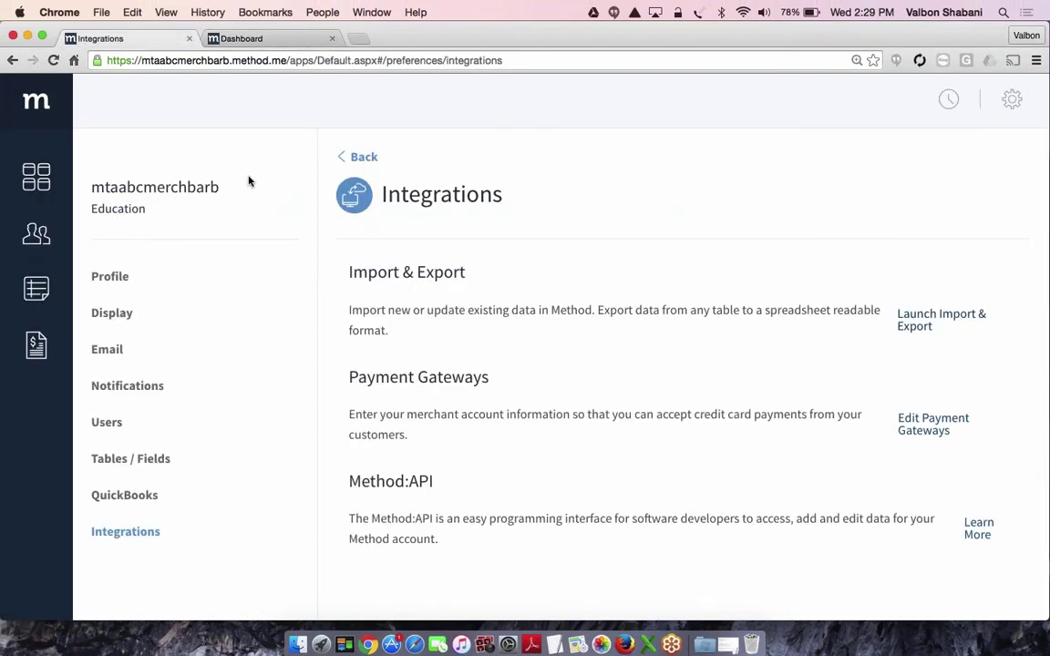
key("super+minus")
key("super+minus")
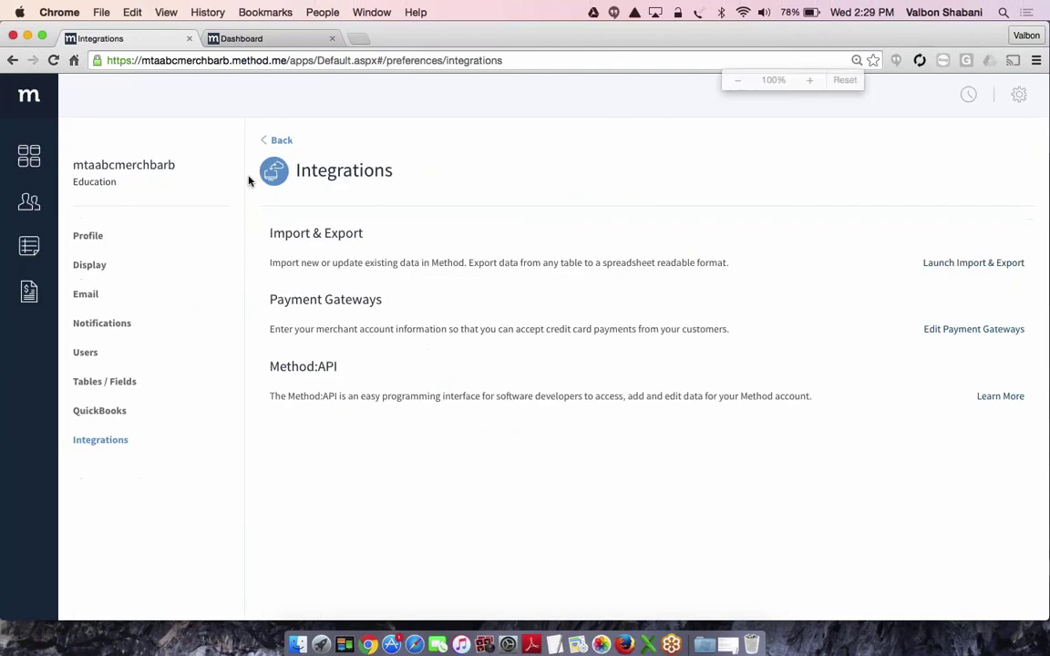
left_click(40, 159)
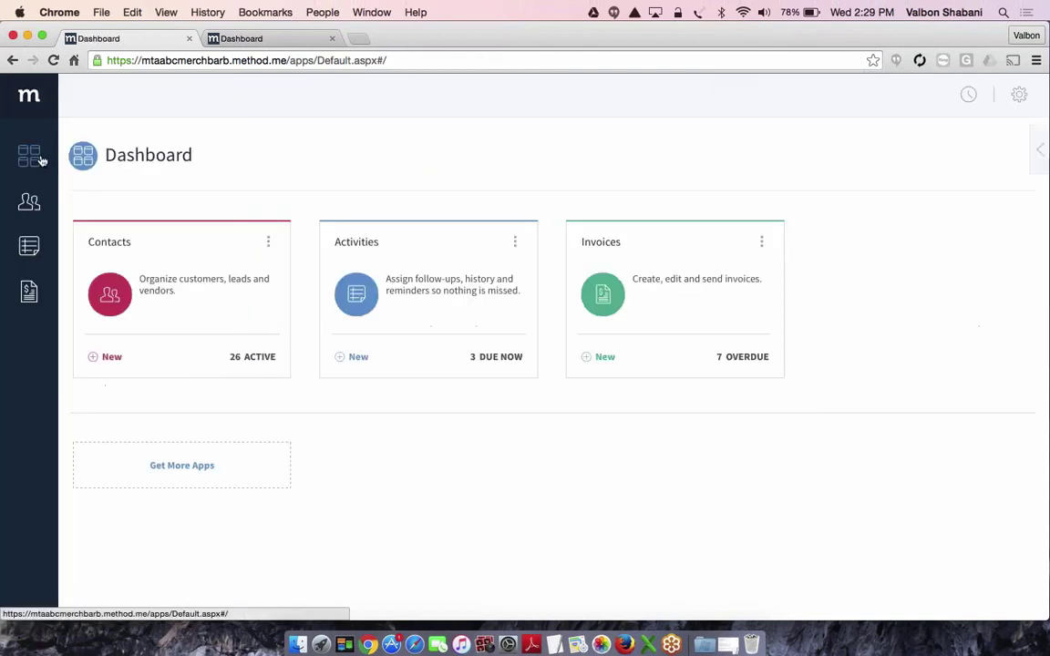